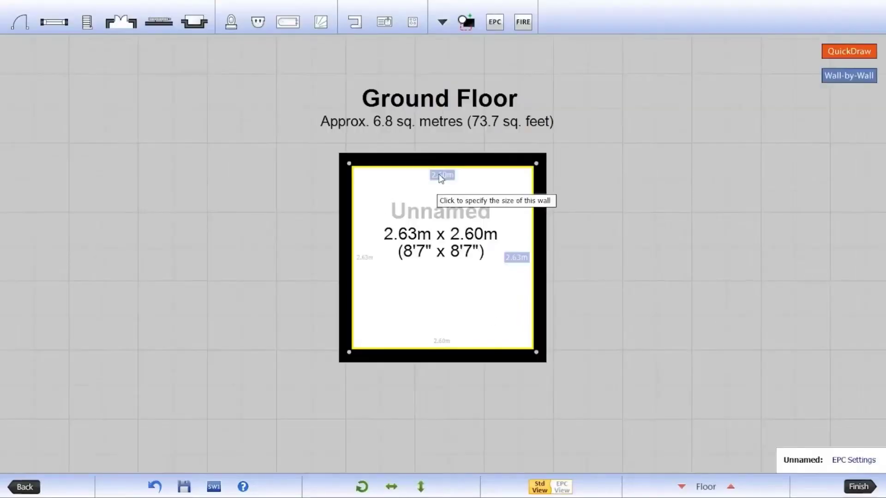
Set the demo room's top wall to 2.5m and right wall to 2.35m
click(441, 175)
text(2.5)
click(842, 321)
text(2.35)
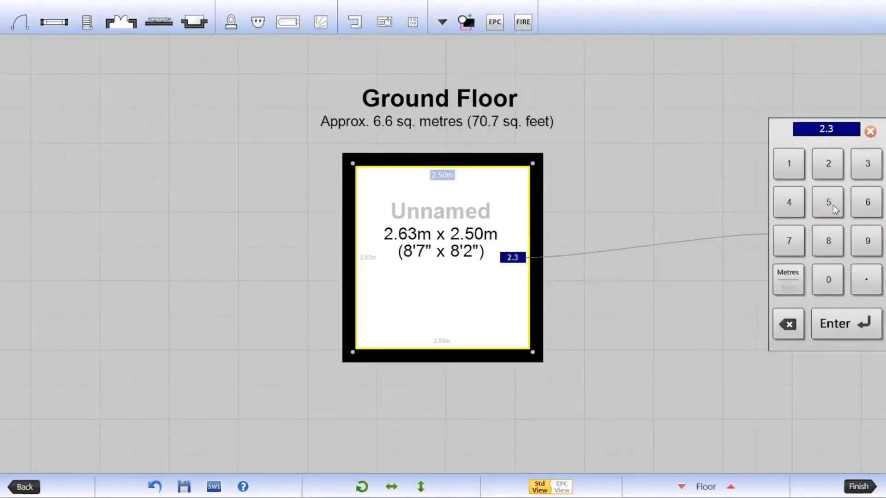
key(Return)
Start a QuickDraw room with a typed size of 3.25 x 2.5
click(839, 70)
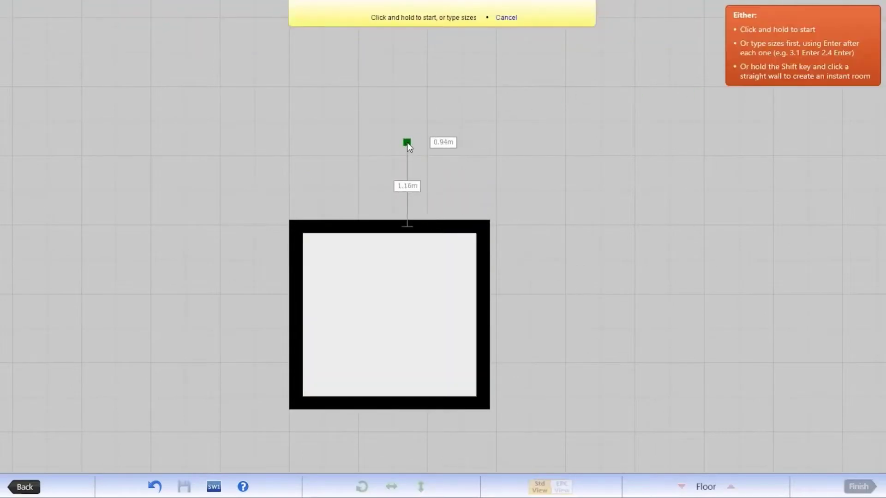
text(3.25)
text(x2.5)
key(Return)
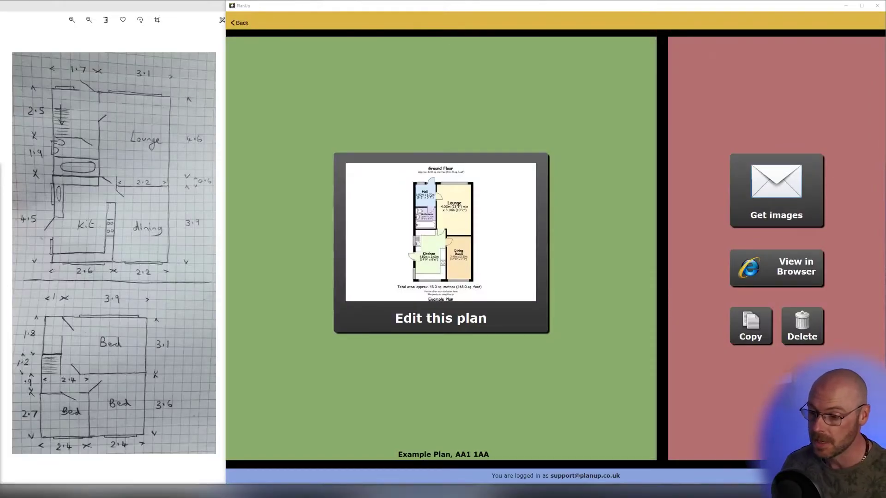
Open the Example Plan for editing and create a new floor above the ground floor
click(440, 300)
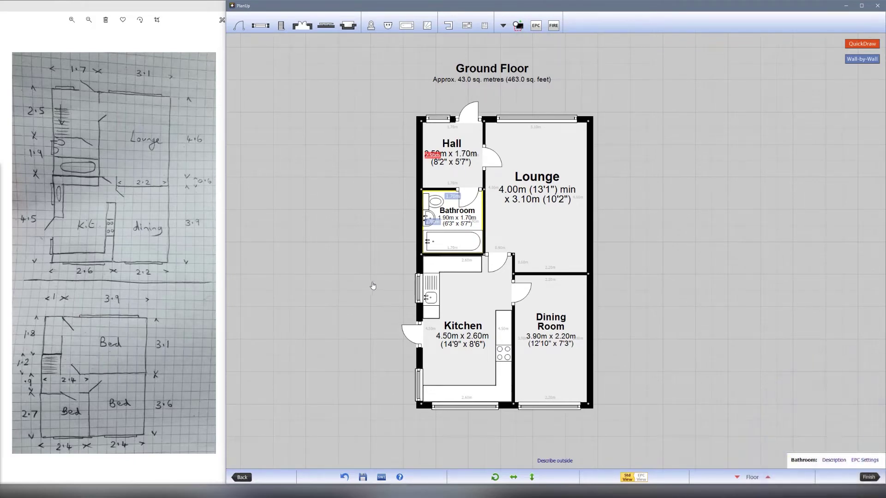
click(767, 477)
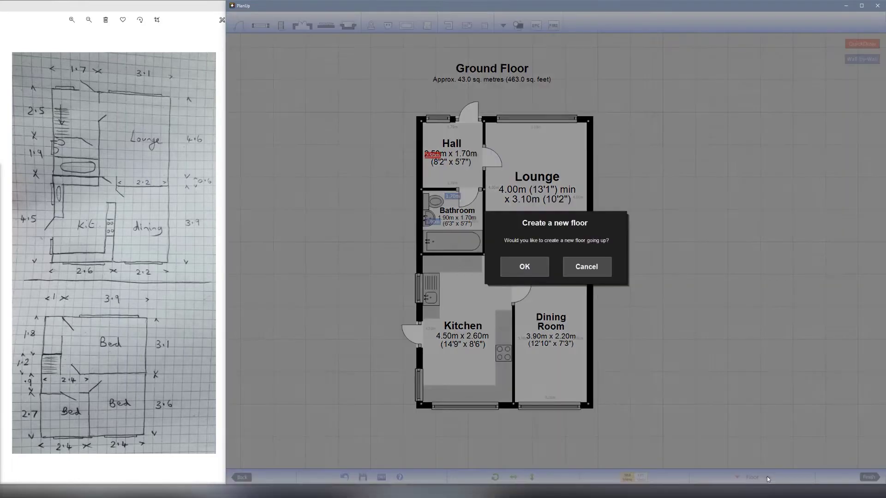
click(523, 267)
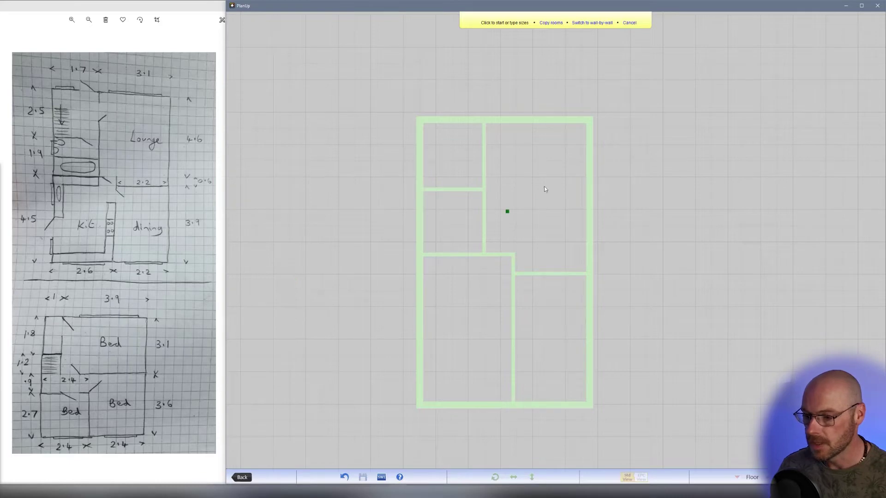
Drag out the first upstairs room and set its top wall to 3.90m
drag(588, 120, 463, 210)
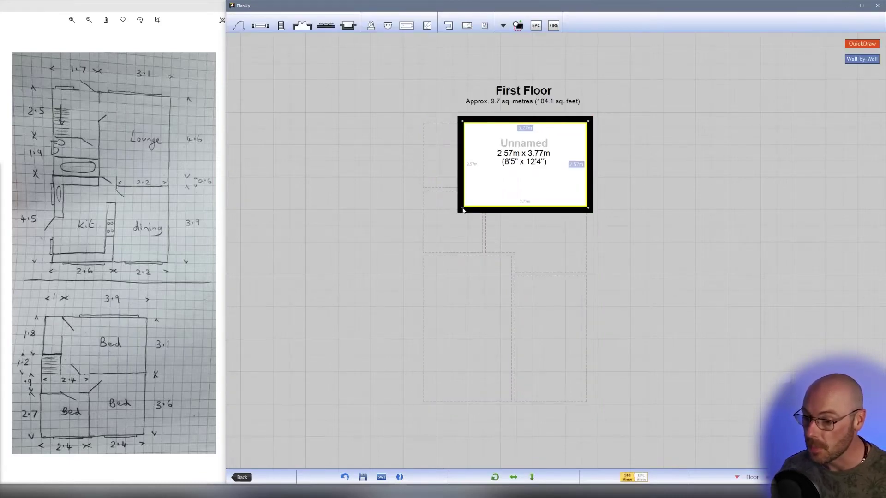
click(524, 129)
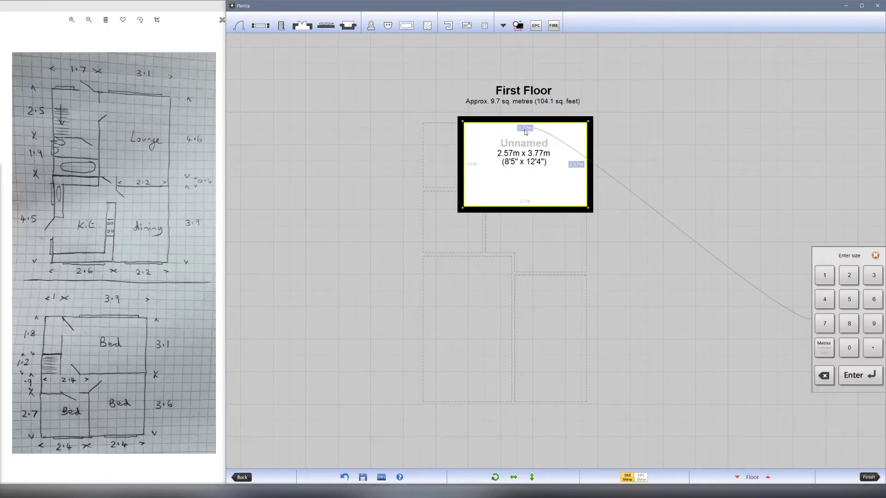
click(872, 277)
click(872, 347)
click(873, 324)
click(860, 375)
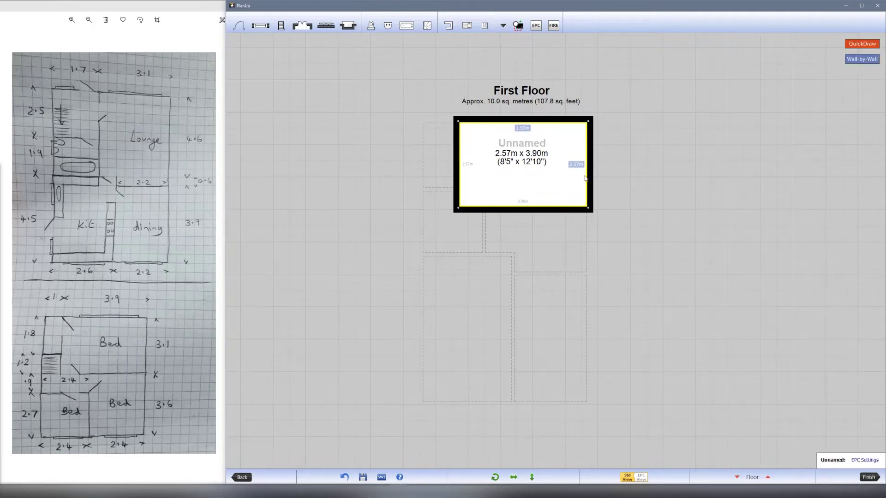
Set the room's right wall to 3.10m and name it Bedroom
click(575, 166)
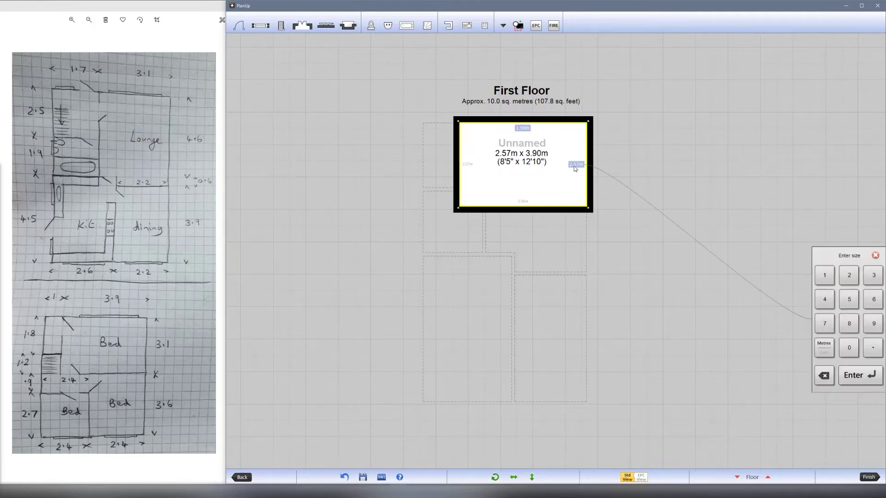
click(873, 276)
click(876, 350)
click(825, 278)
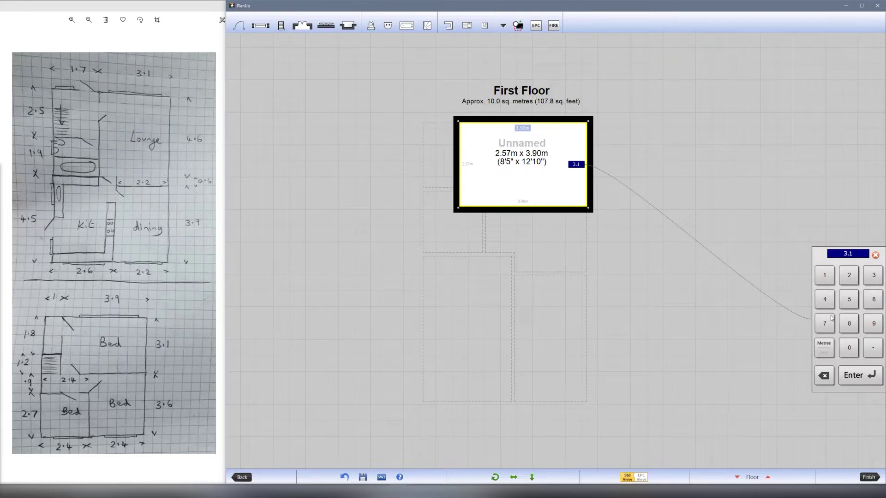
click(858, 375)
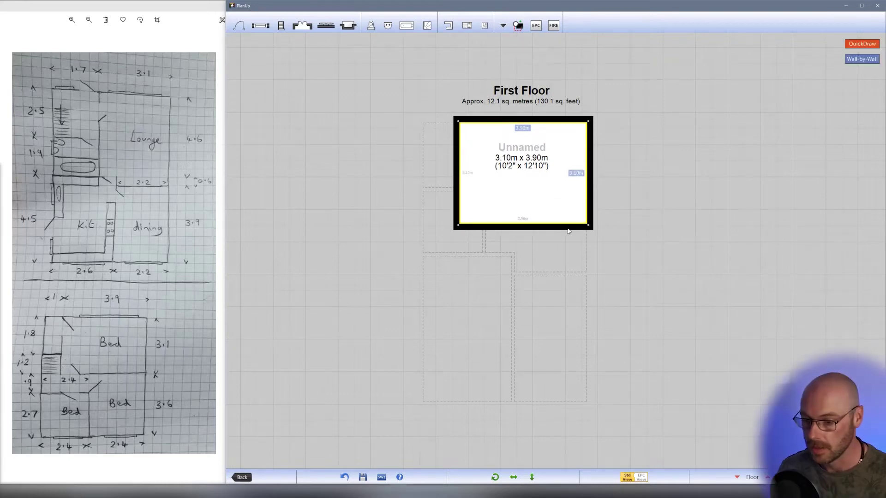
click(504, 148)
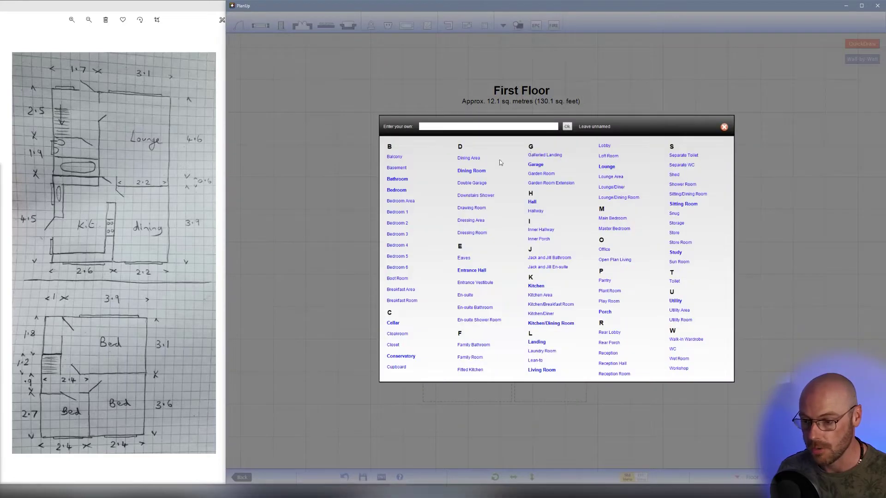
click(397, 190)
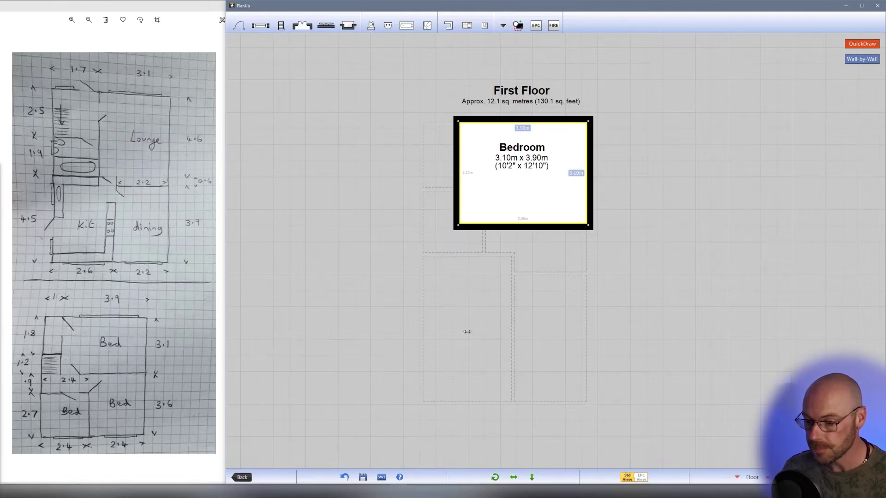
Start a new room from the Bedroom's bottom wall with a 3.6m first wall
click(861, 59)
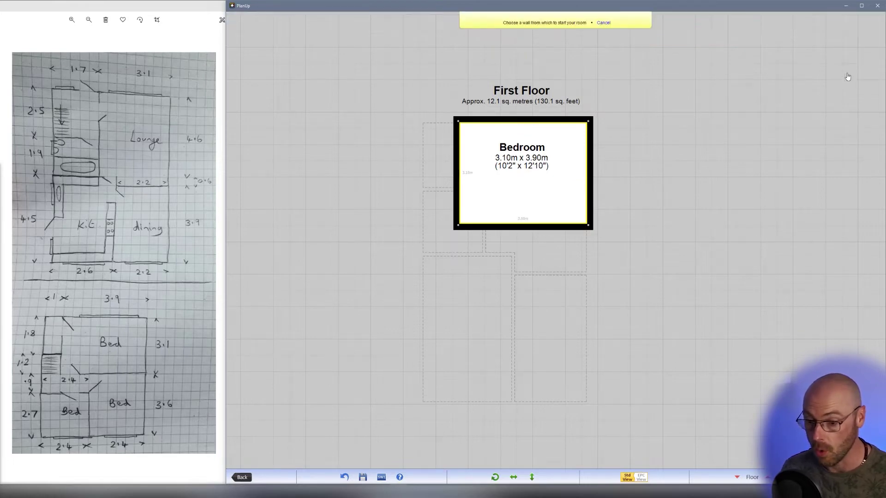
click(560, 227)
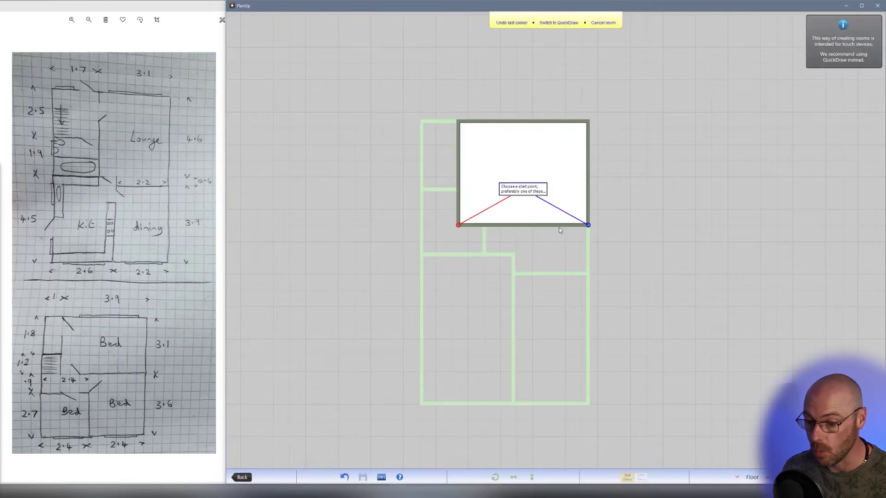
click(587, 225)
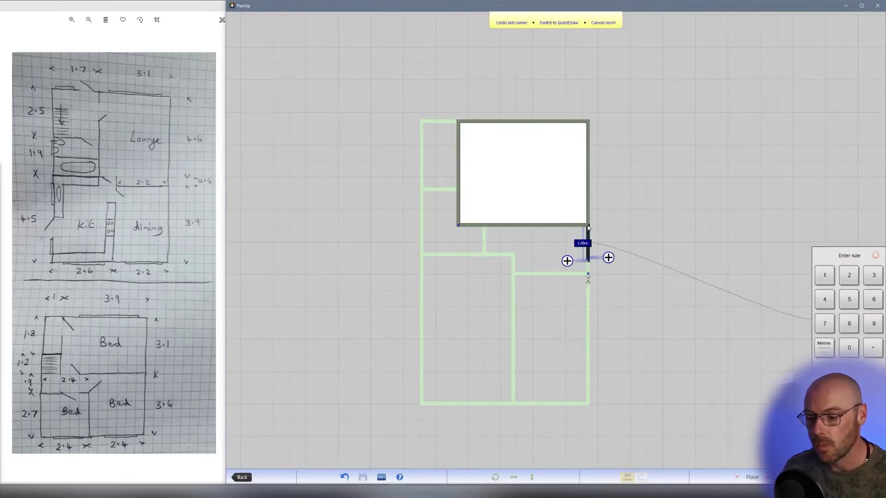
click(873, 275)
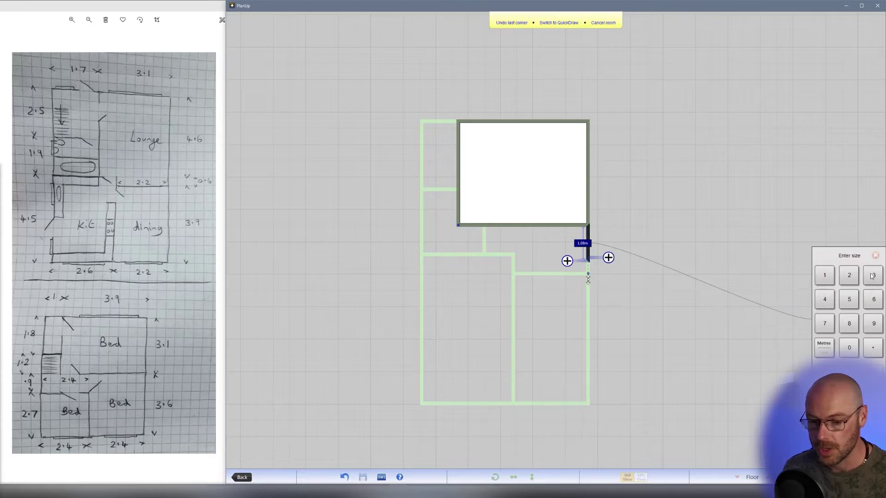
click(872, 347)
click(873, 299)
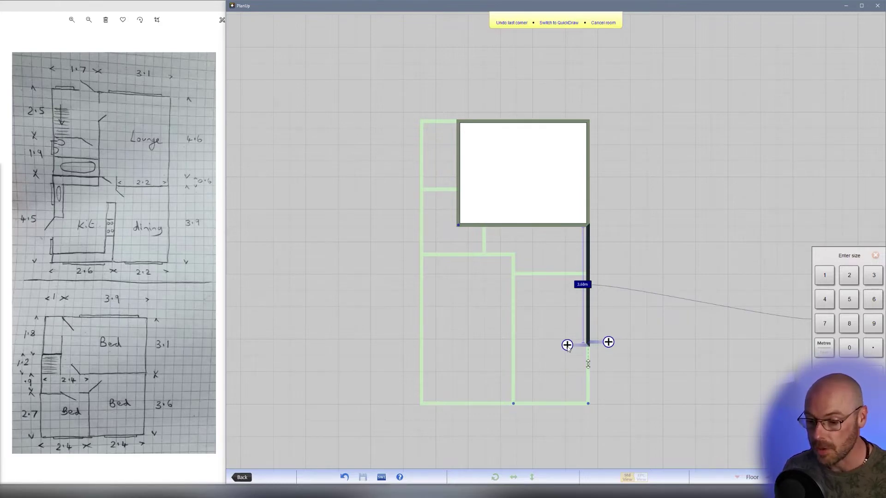
Add a 2.4m wall heading left and close the walls into a room
drag(566, 346, 546, 347)
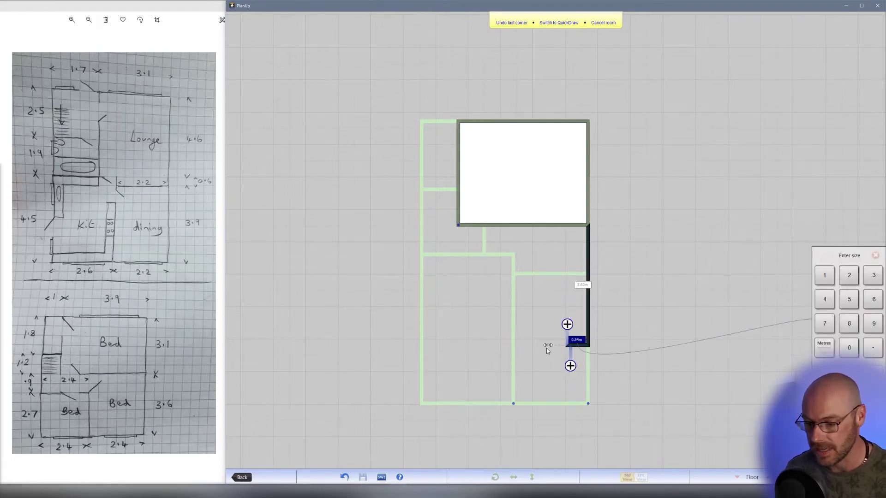
click(849, 275)
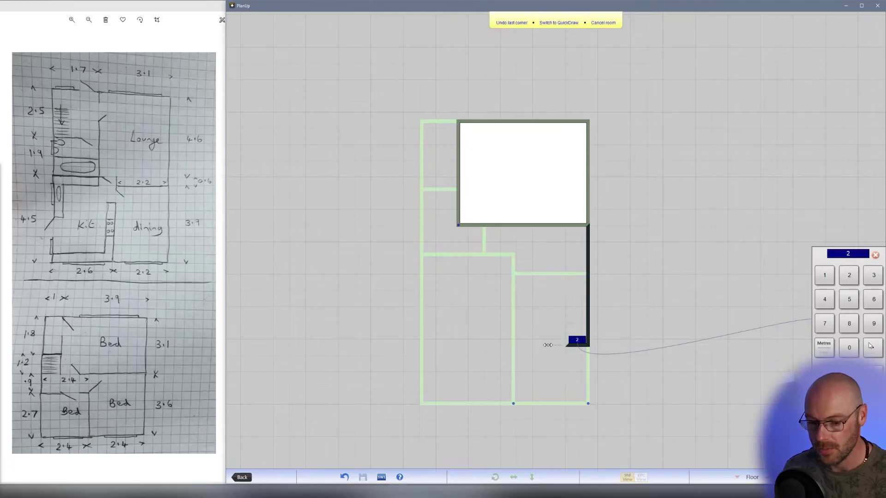
click(872, 348)
click(824, 300)
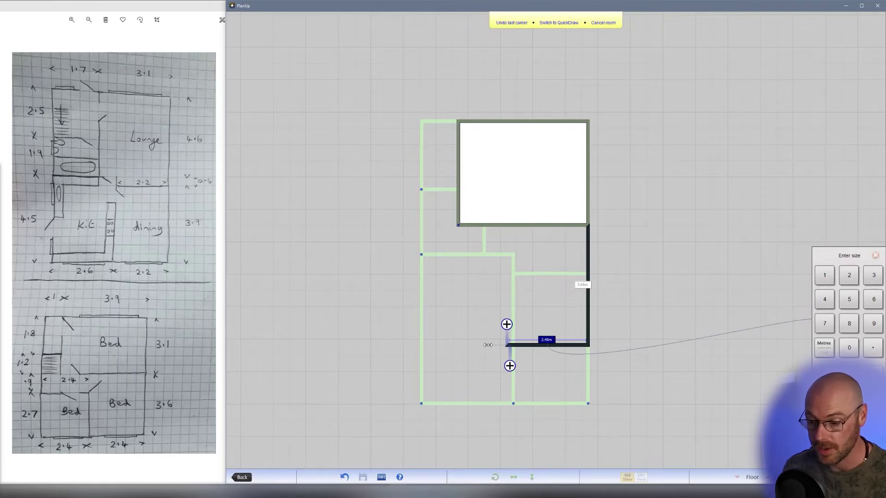
click(488, 345)
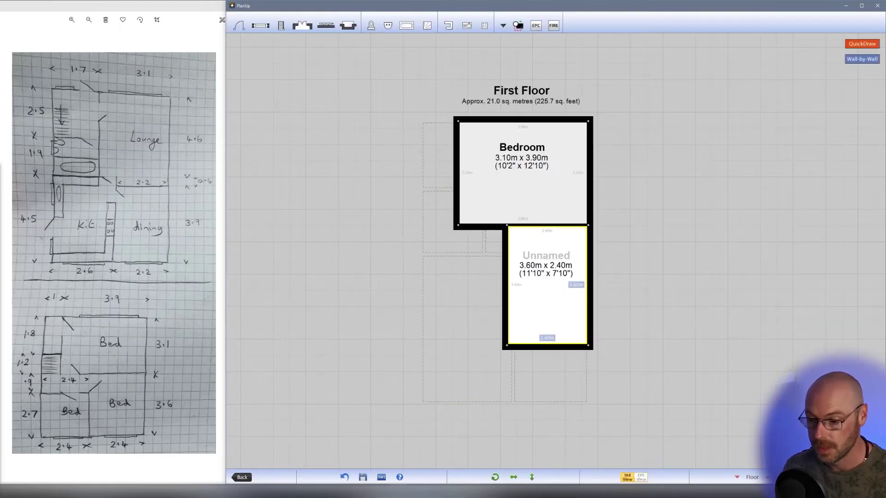
Name the lower room Bedroom, centre its label, and shift the plan right
click(543, 258)
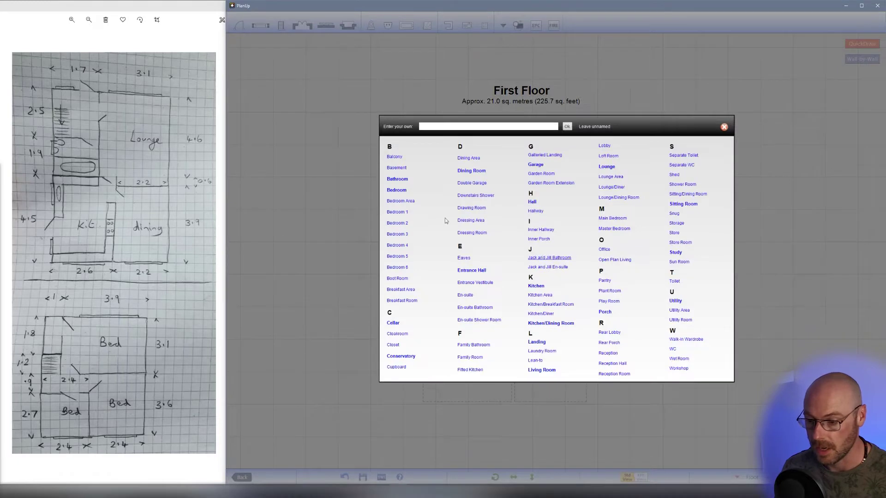
click(395, 191)
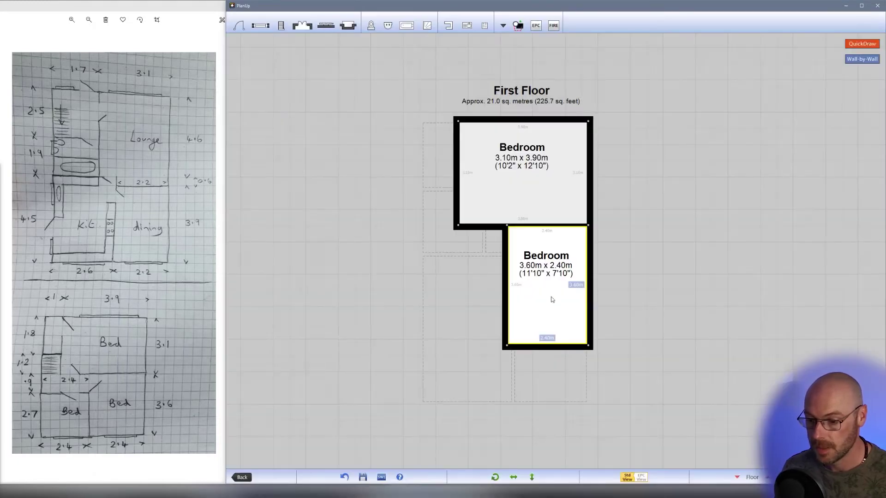
drag(548, 274, 551, 293)
drag(544, 325, 571, 320)
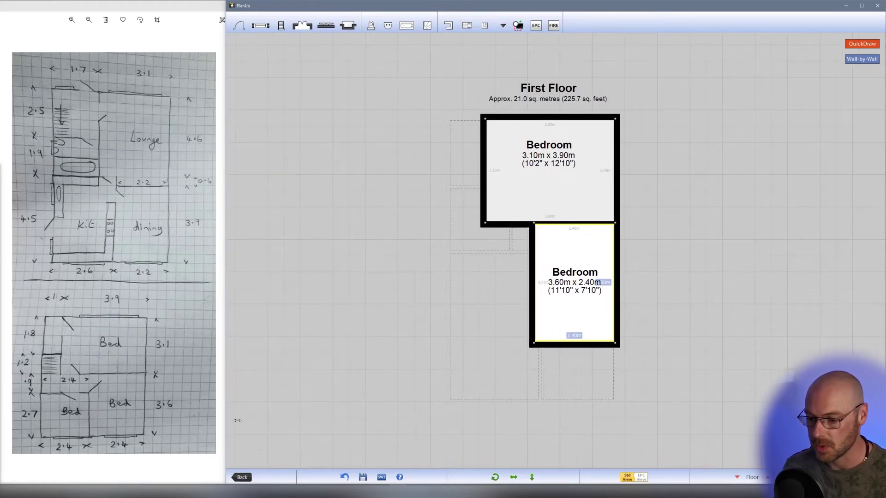
Place a 2.70m x 2.40m QuickDraw room beneath the top bedroom
click(854, 45)
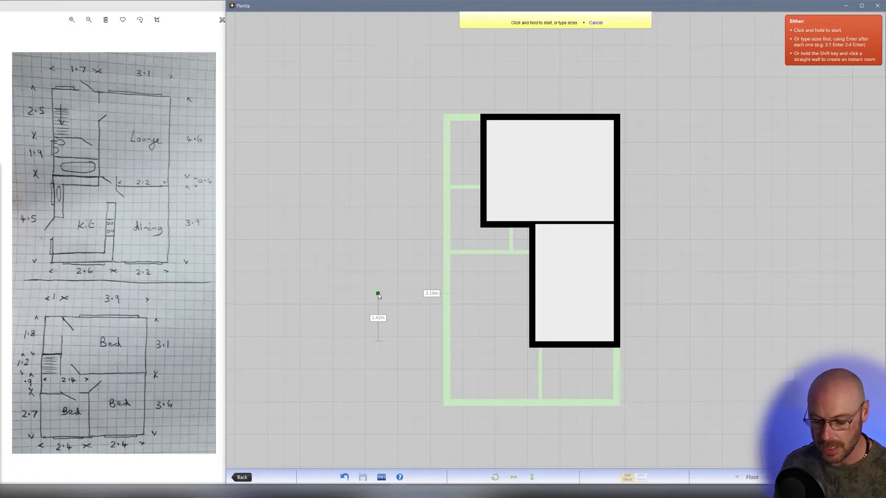
text(2)
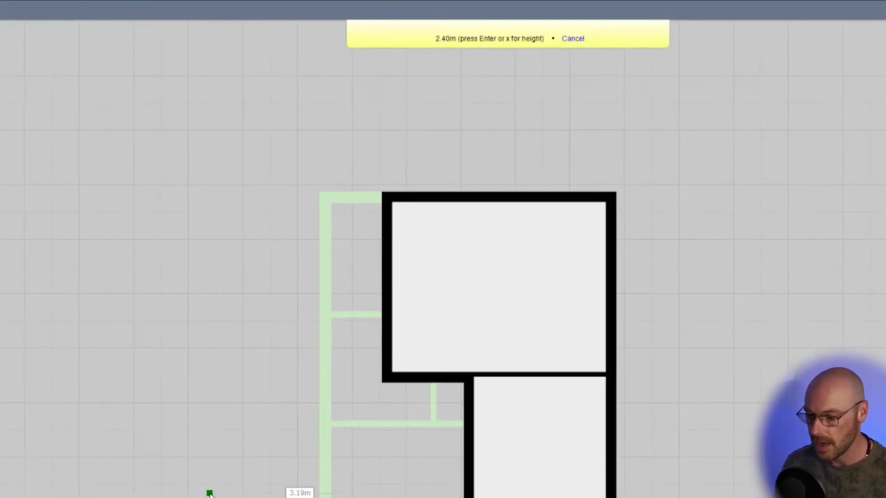
text(x)
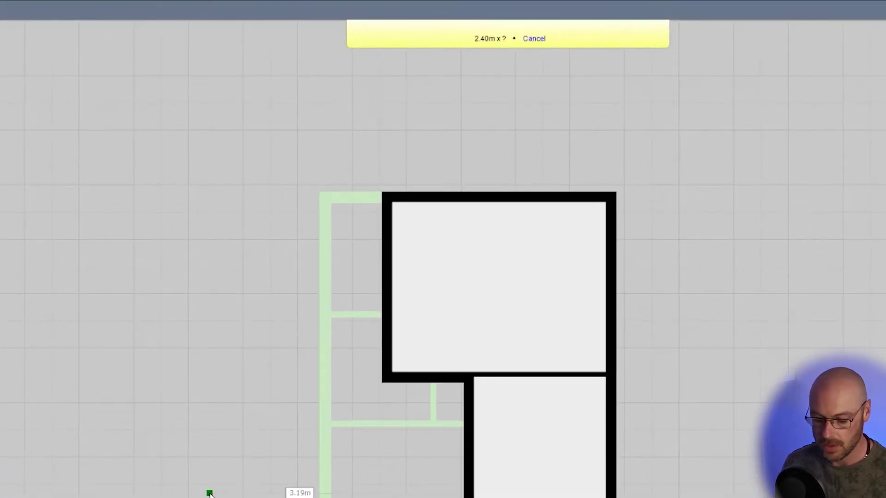
text(2.70m (Enter when done)
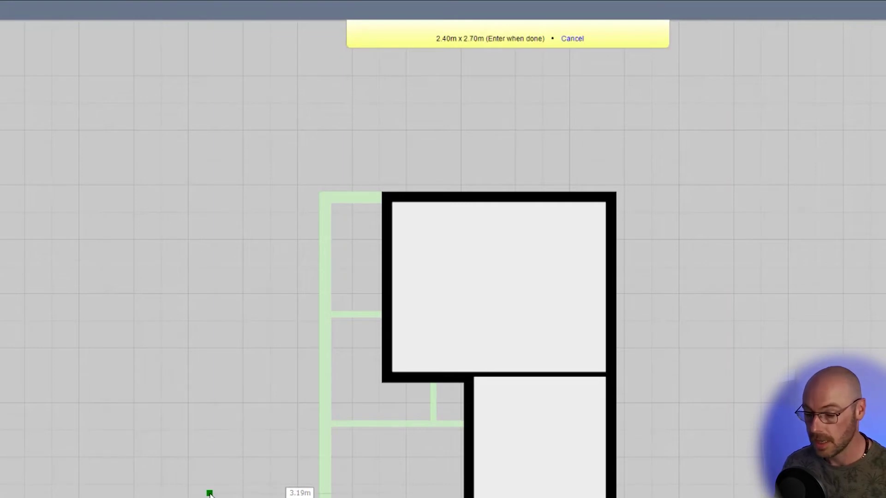
key(Return)
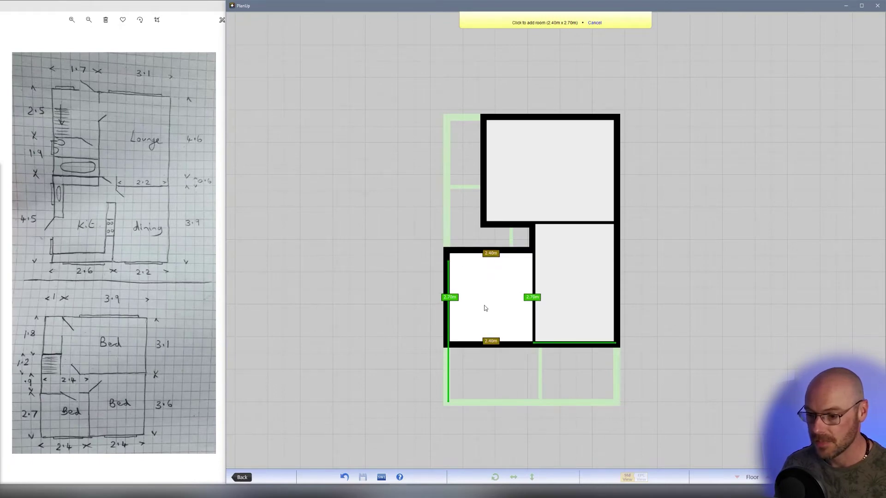
click(484, 308)
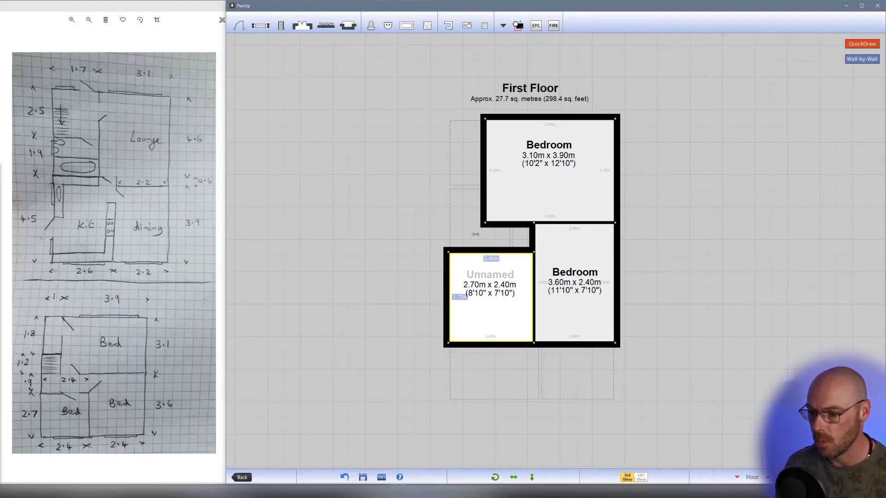
click(860, 59)
Build a small 1.00m x 1.80m room wall by wall at the top-left corner
click(483, 151)
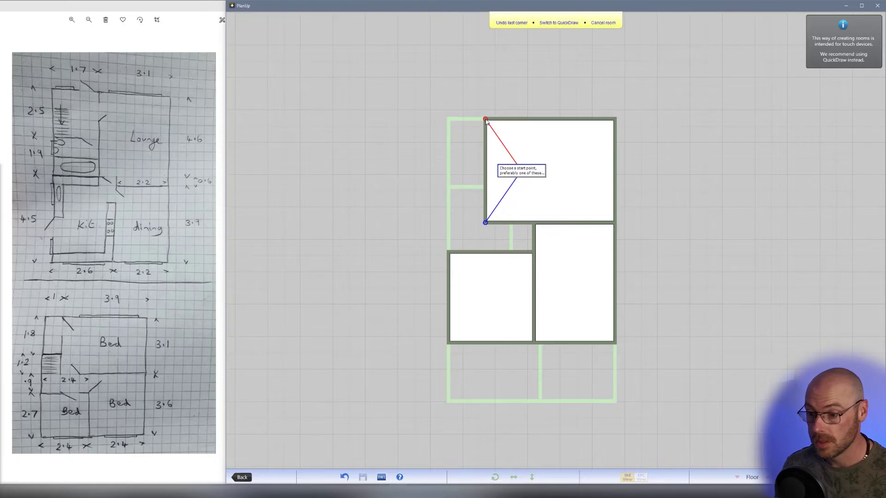
click(485, 120)
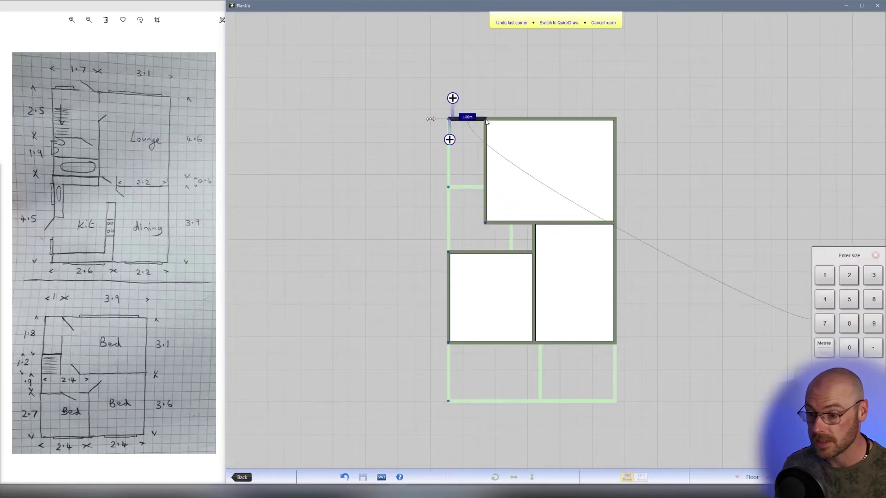
click(826, 276)
key(Escape)
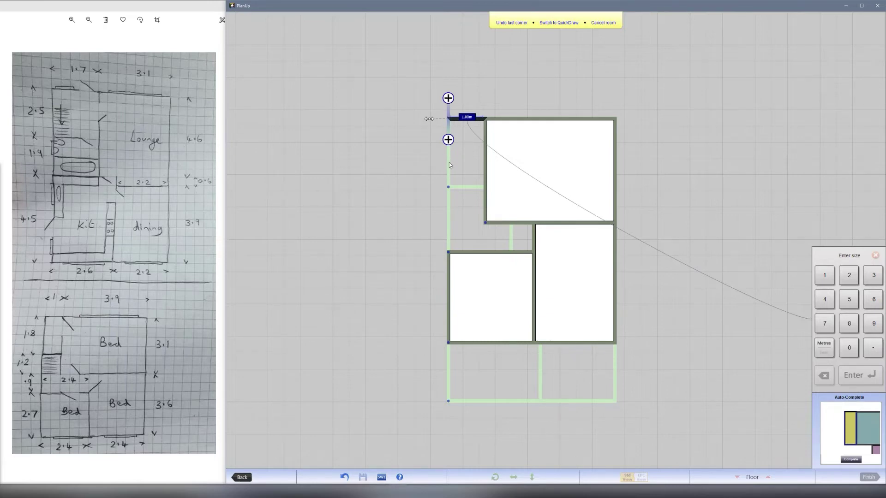
click(449, 140)
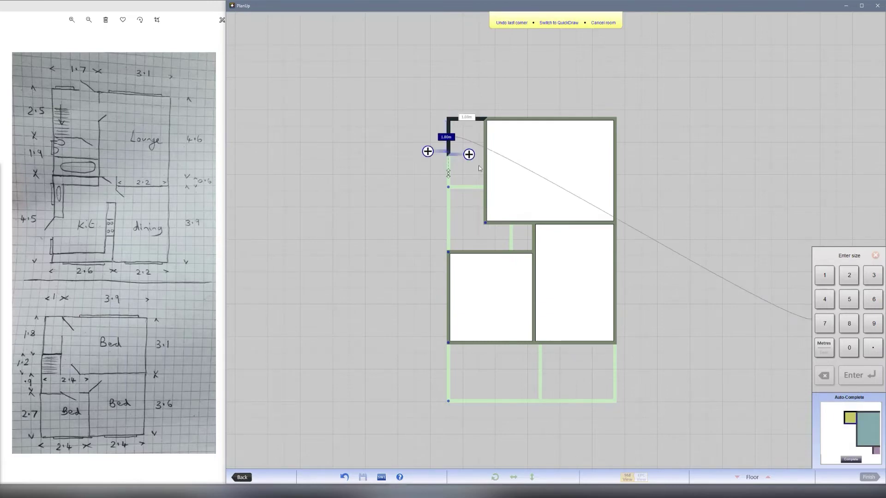
click(827, 282)
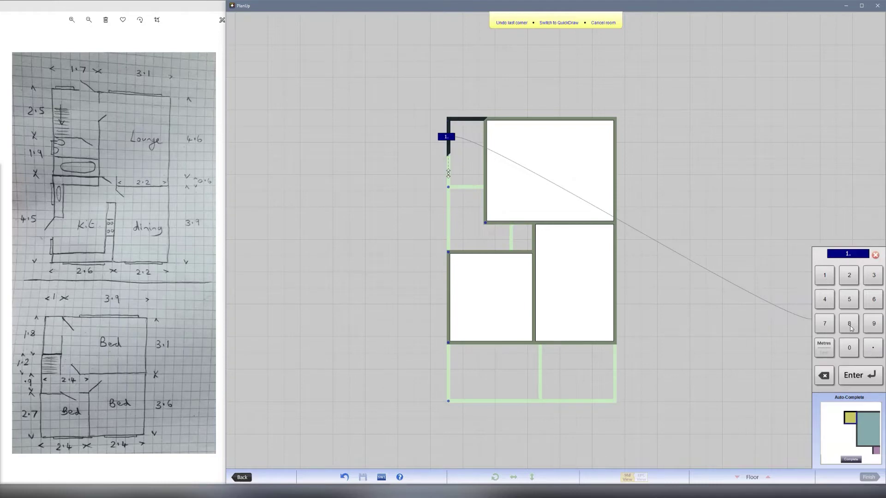
click(856, 377)
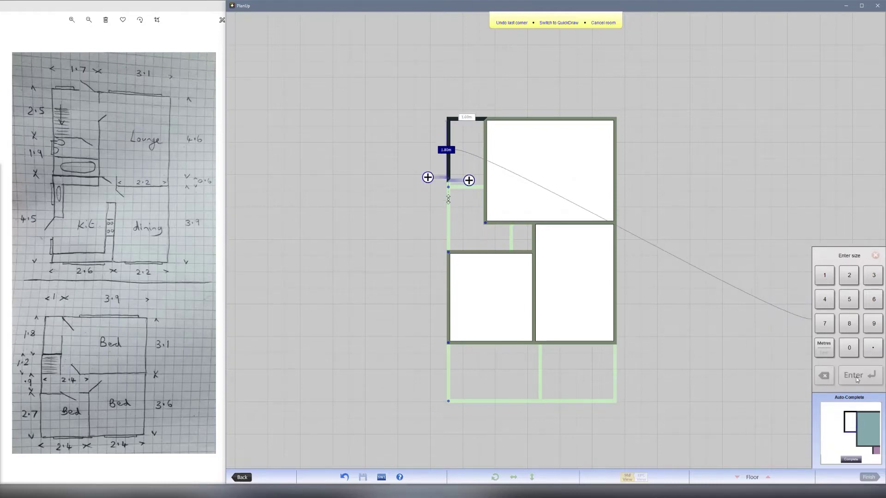
click(849, 421)
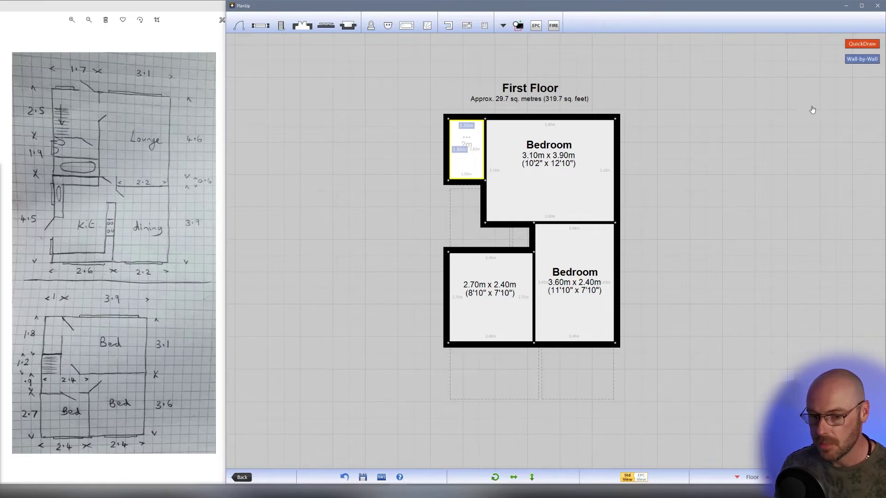
click(854, 46)
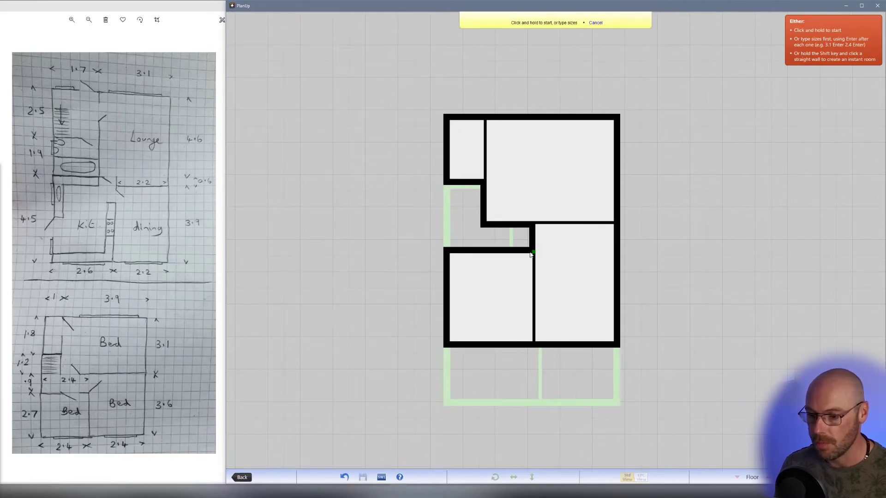
Drag out an L-shaped room filling the gap and change its 0.80m wall to 0.90m
mouse_move(531, 252)
mouse_down()
mouse_move(461, 216)
mouse_move(406, 144)
mouse_move(443, 183)
mouse_up()
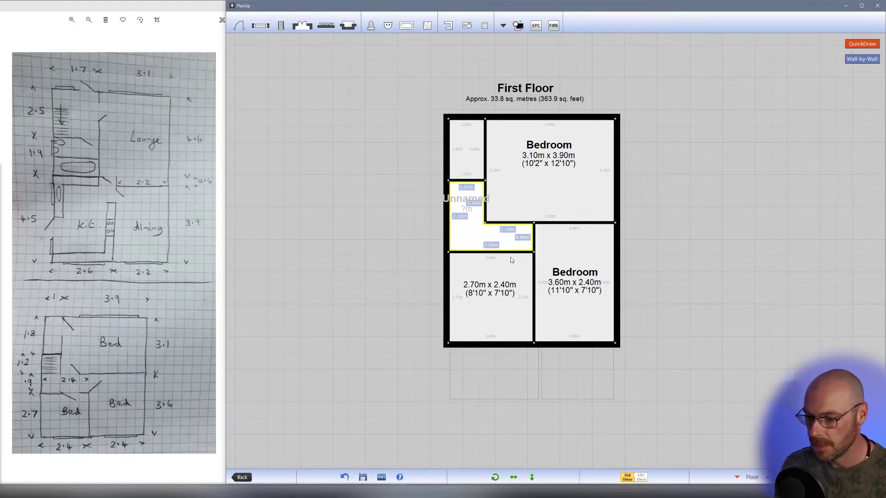
click(522, 238)
text(.9)
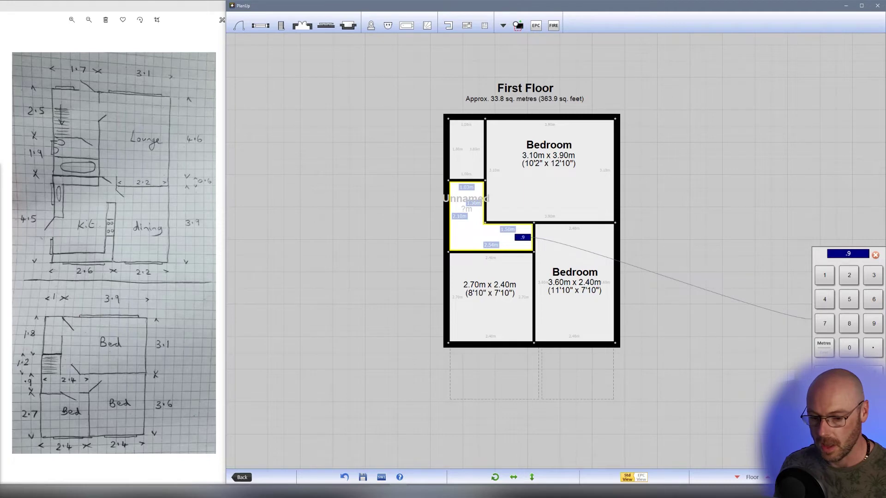
key(Return)
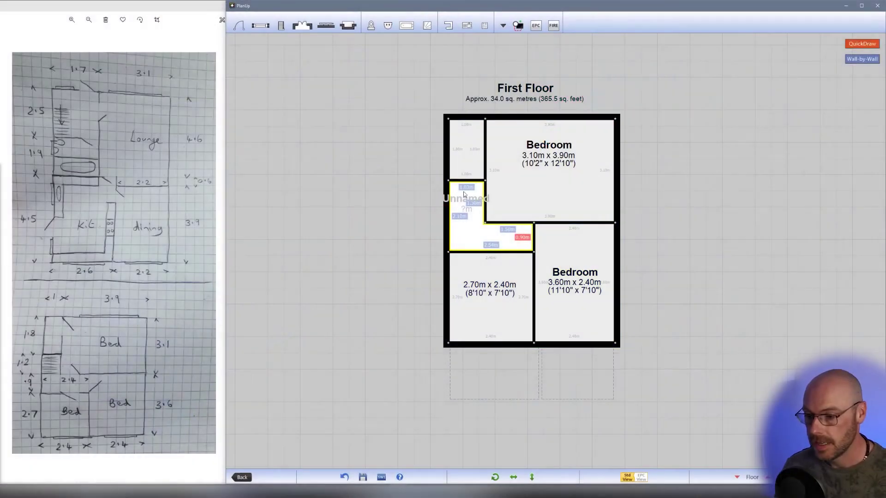
Name the L-shaped room Landing and add a door between the small room and top bedroom
click(461, 201)
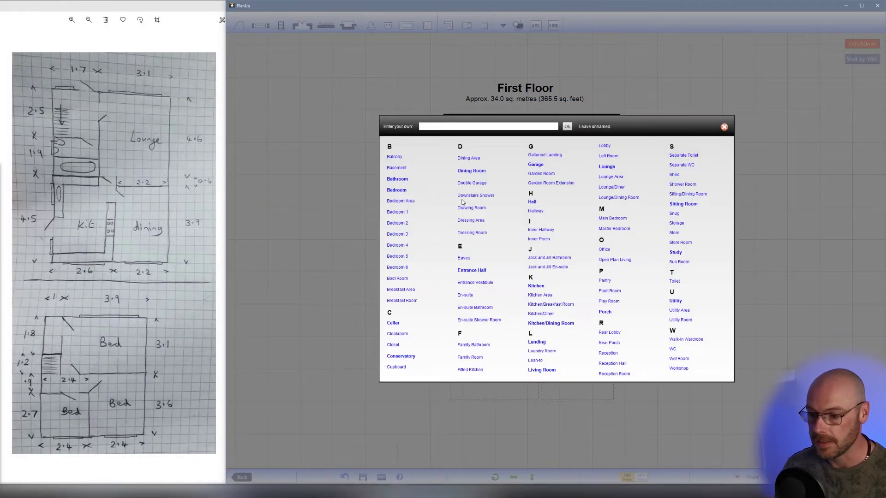
click(536, 342)
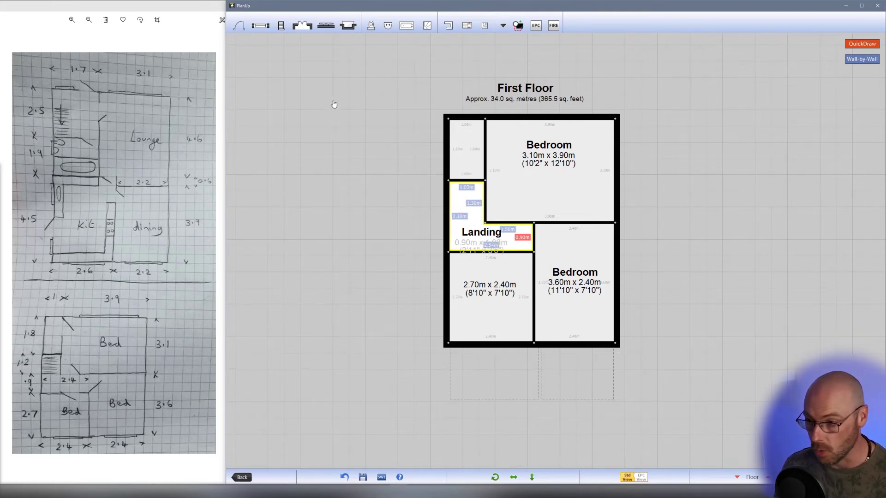
click(240, 28)
click(245, 43)
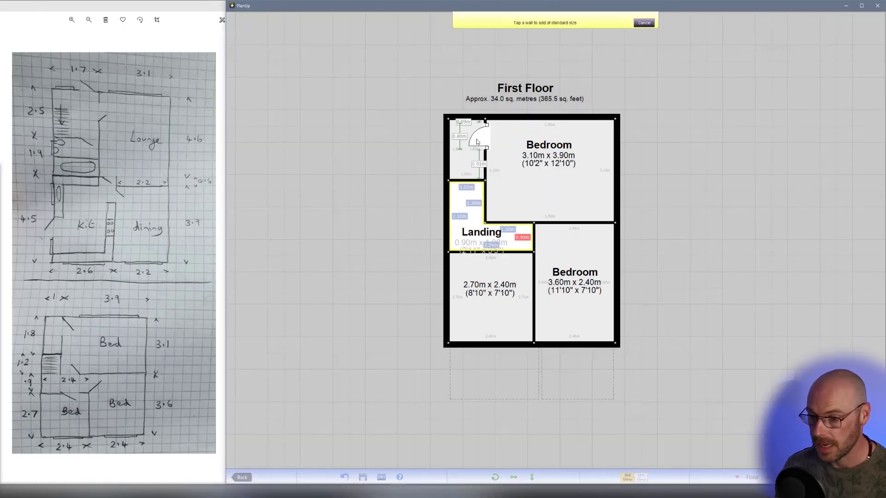
click(488, 143)
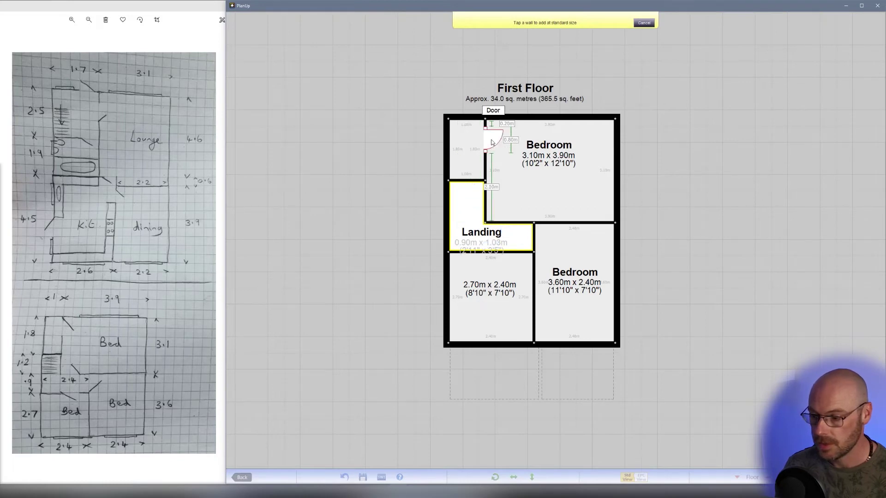
Add right-hinged doors from the Landing into the top and right bedrooms
click(239, 27)
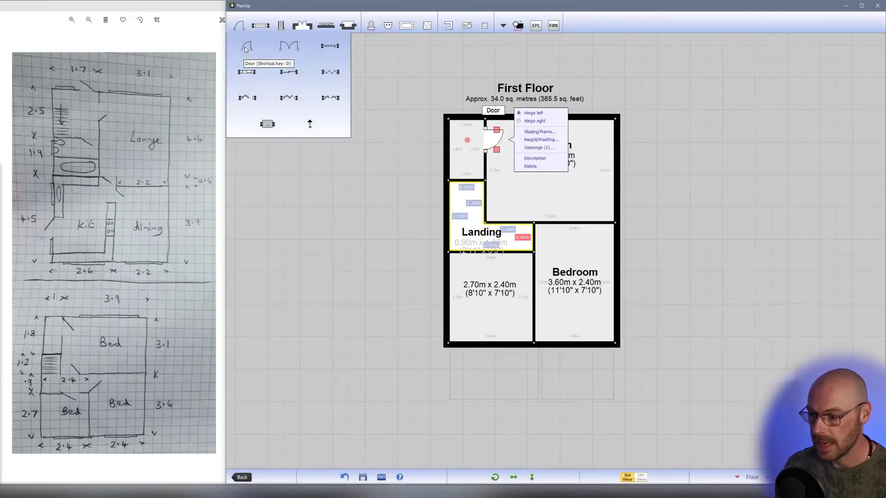
click(245, 47)
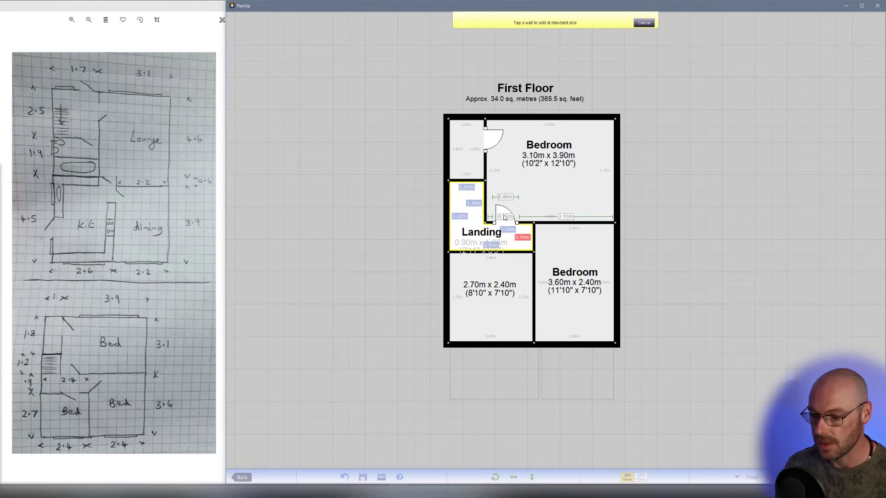
click(505, 216)
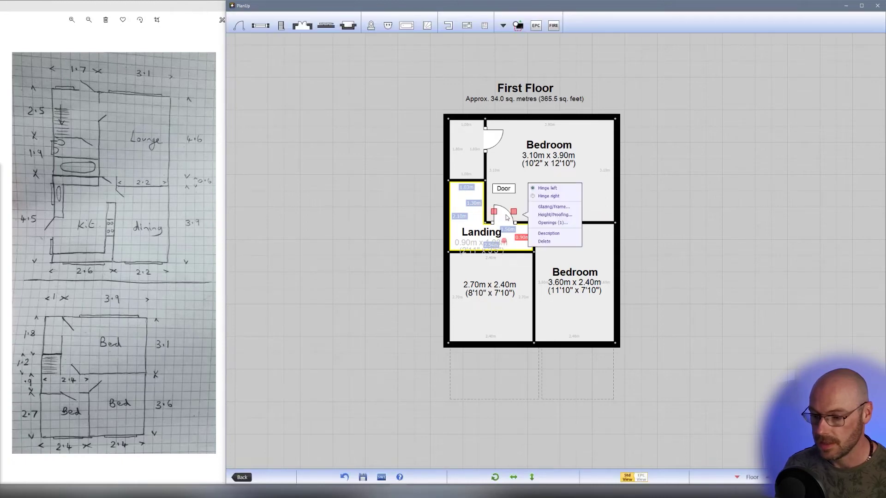
click(539, 197)
click(239, 25)
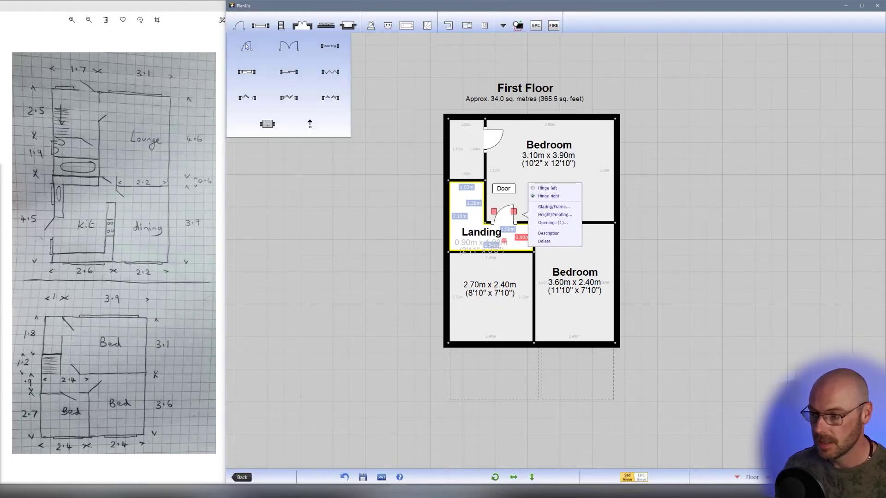
click(247, 47)
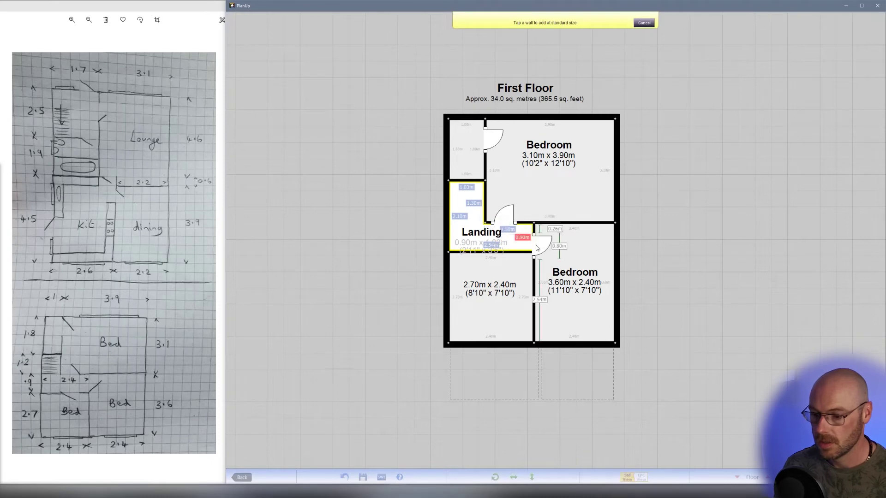
click(538, 240)
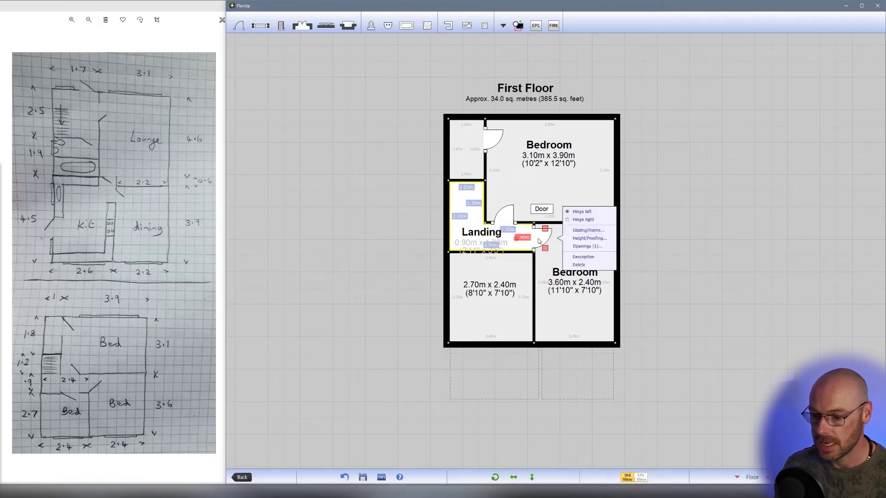
click(583, 220)
Add a right-hinged door on the Landing's lower wall
click(239, 26)
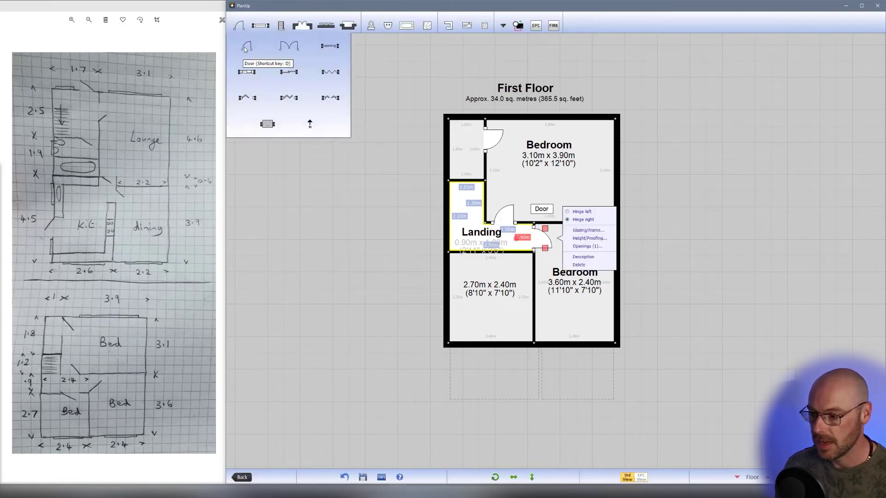
click(247, 48)
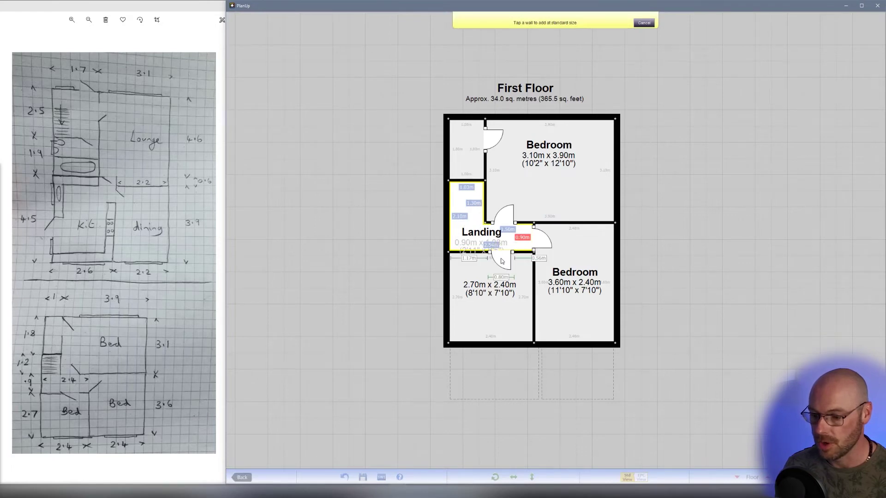
click(501, 261)
click(535, 241)
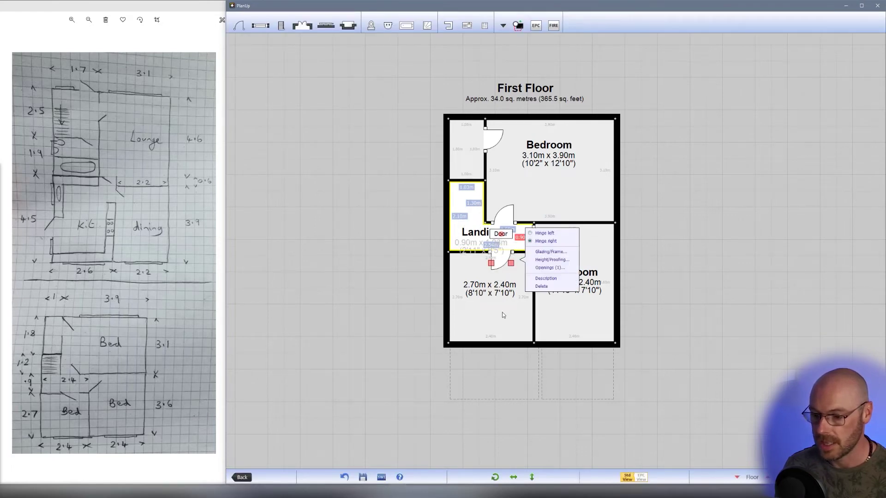
Name the lower-left room Bedroom and nudge its label down
click(502, 312)
click(492, 276)
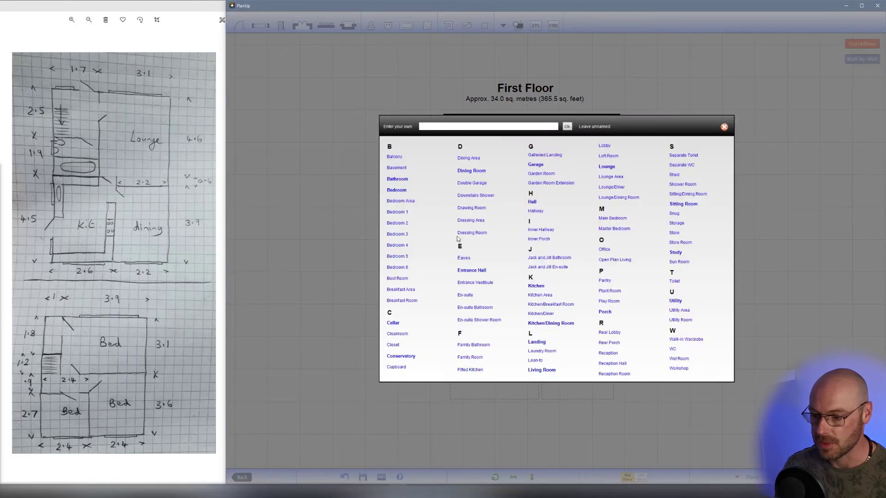
click(397, 190)
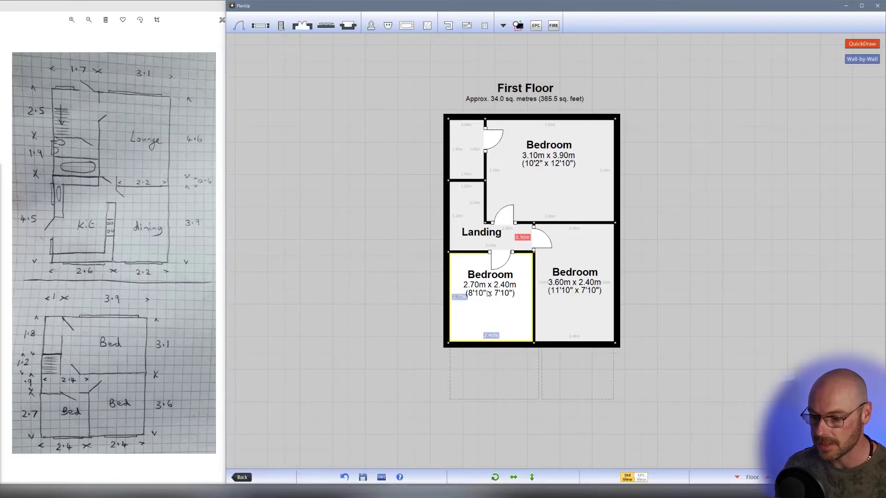
drag(497, 299, 497, 310)
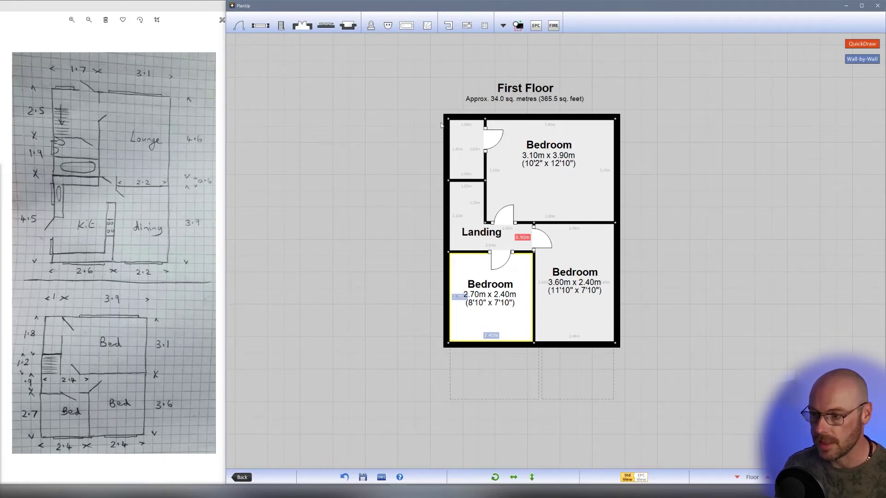
click(260, 25)
Add windows along the top bedroom's top wall and both lower bedrooms' front walls
click(245, 40)
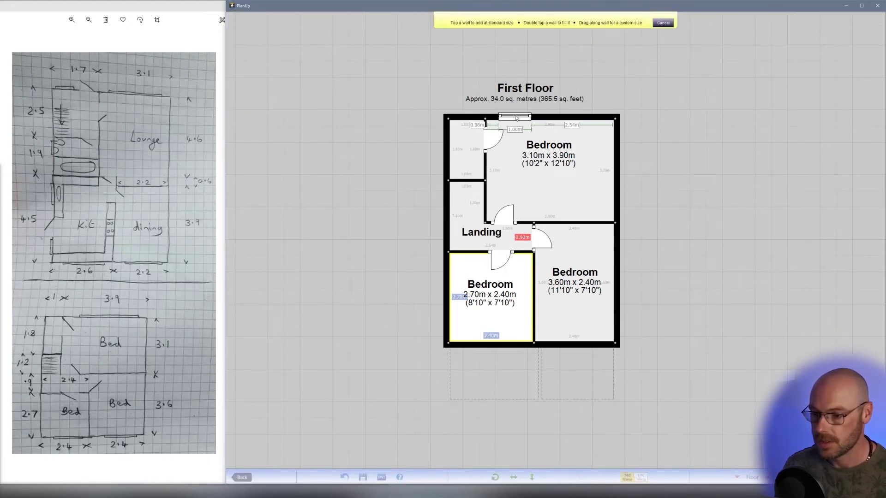
drag(516, 118, 588, 120)
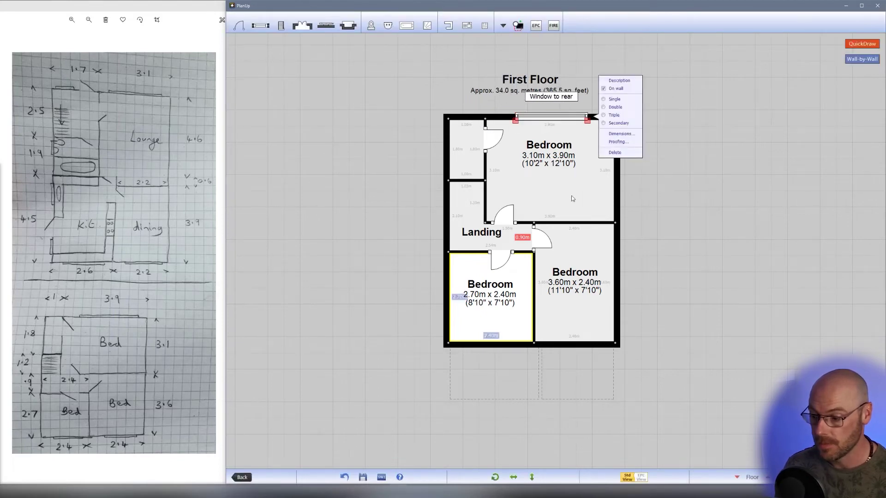
click(261, 25)
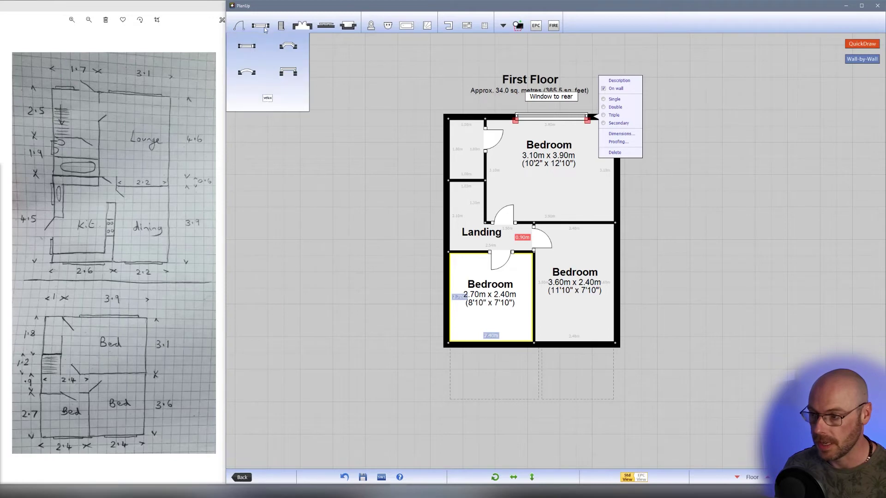
click(249, 52)
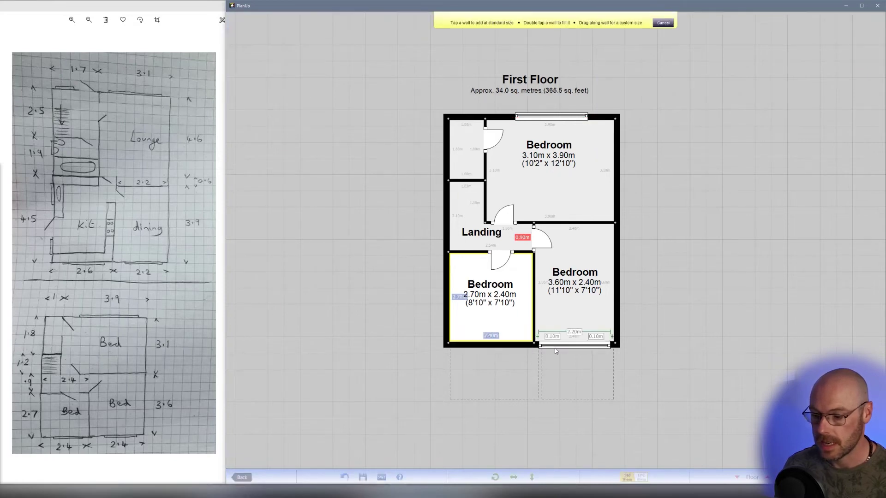
drag(555, 352, 594, 348)
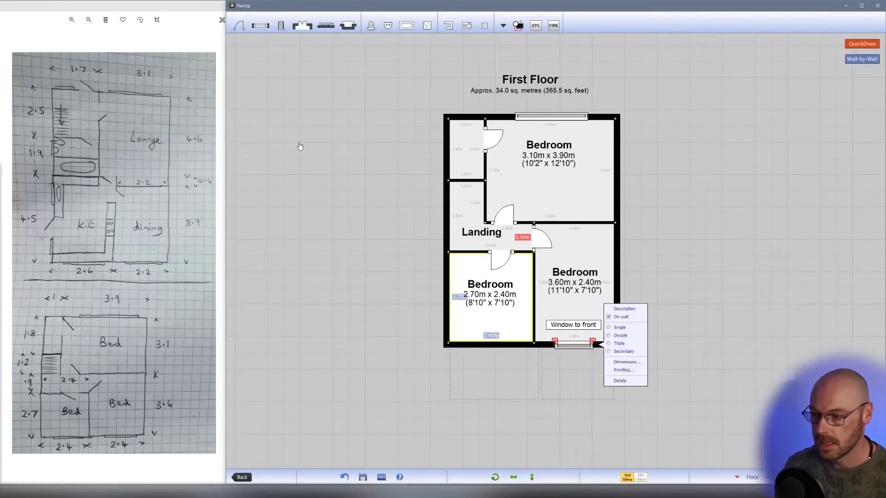
click(260, 25)
click(249, 53)
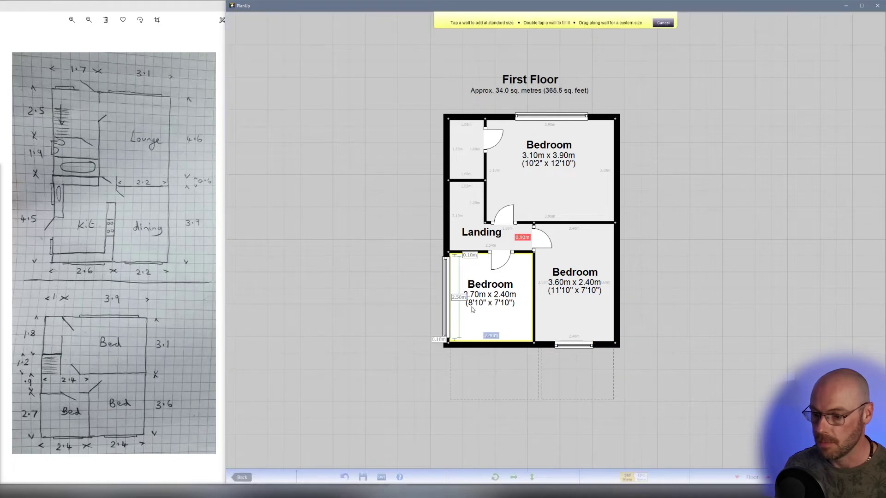
drag(470, 346, 512, 344)
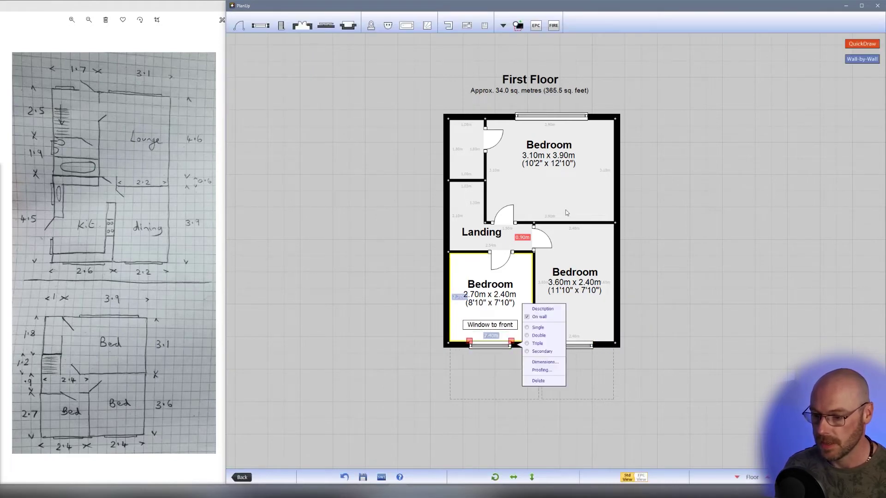
Move the top bedroom's label lower and select the lower-left bedroom's label
click(558, 190)
drag(547, 167, 548, 184)
click(493, 307)
drag(516, 295, 519, 295)
Make the lower-left Bedroom and Landing labels Smaller, then return to the Ground Floor
click(549, 303)
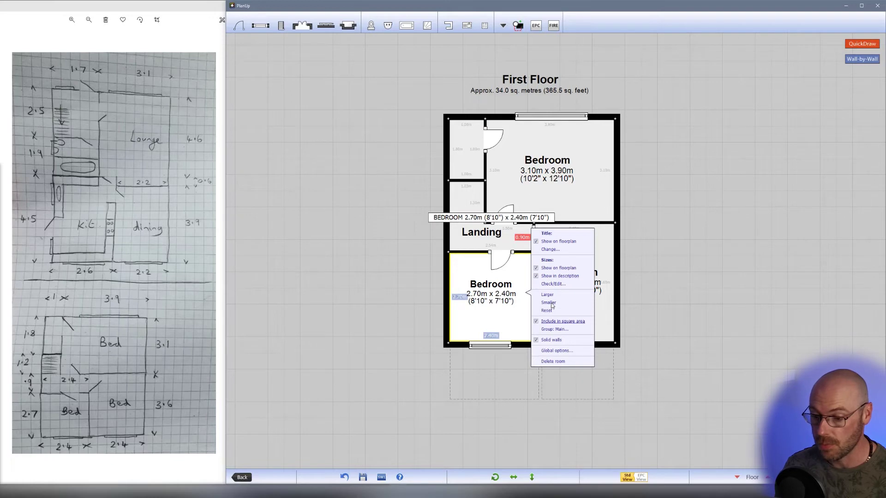
click(570, 213)
click(567, 295)
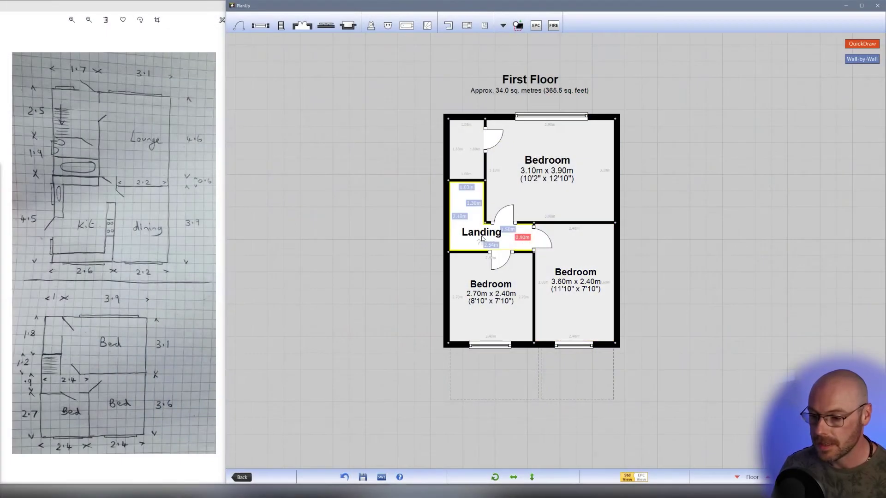
right_click(493, 243)
click(533, 246)
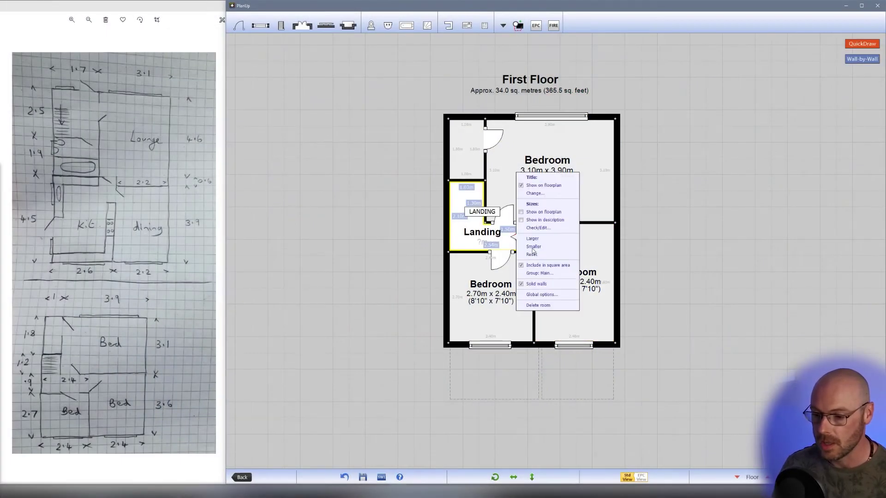
key(Escape)
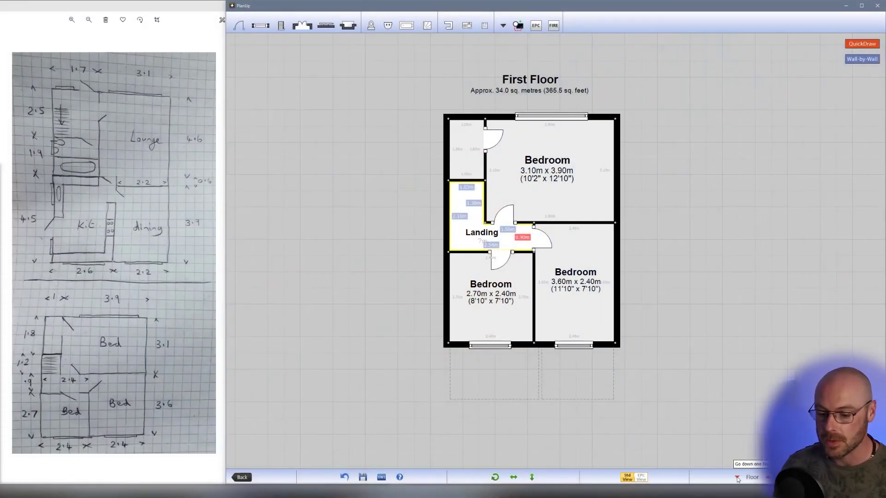
click(737, 478)
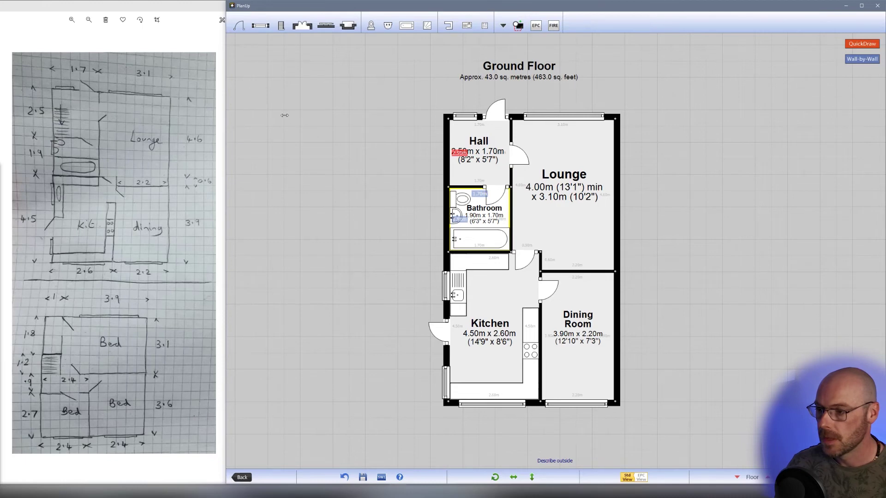
Choose a straight flight of stairs from the staircase orientation palette, ready to place
click(280, 27)
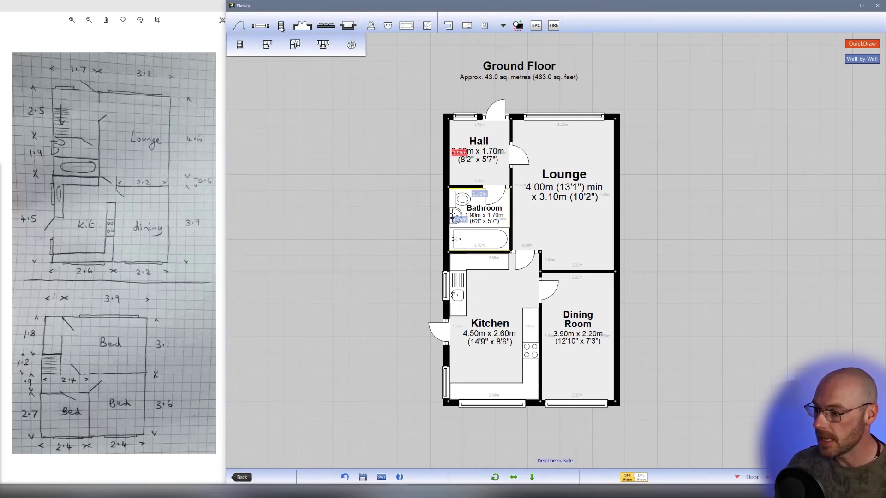
click(242, 47)
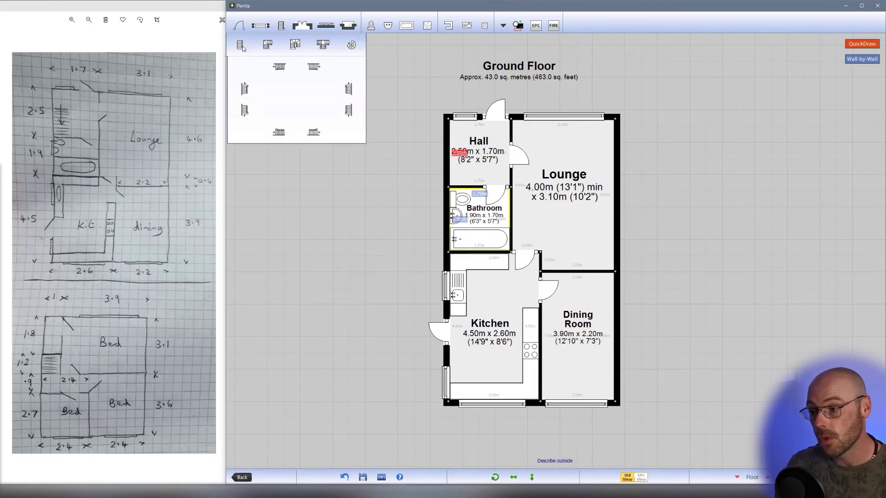
click(245, 90)
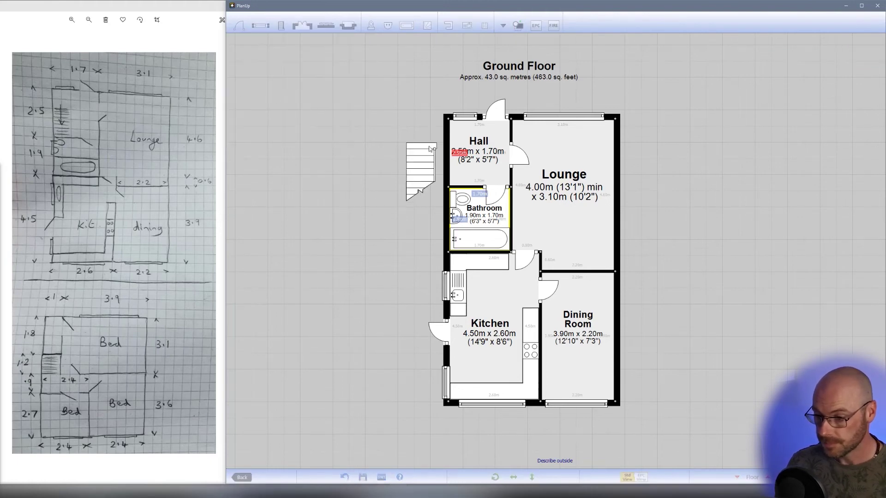
Drop the straight stairs in the Hall, shorten them to end inside it, and go up to the First Floor
click(456, 147)
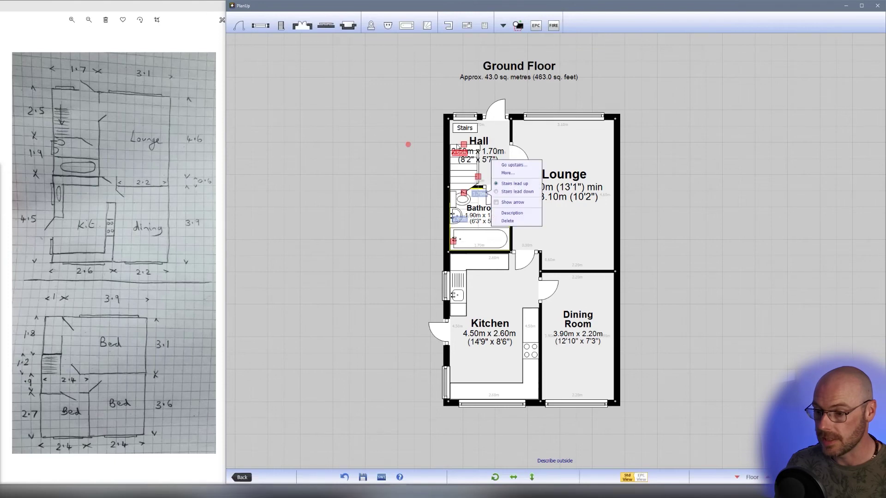
click(465, 176)
drag(463, 207, 464, 172)
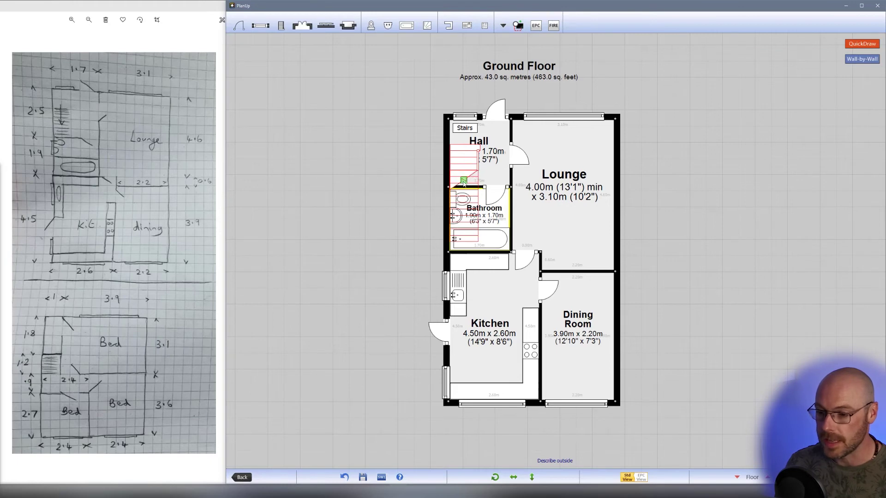
click(464, 182)
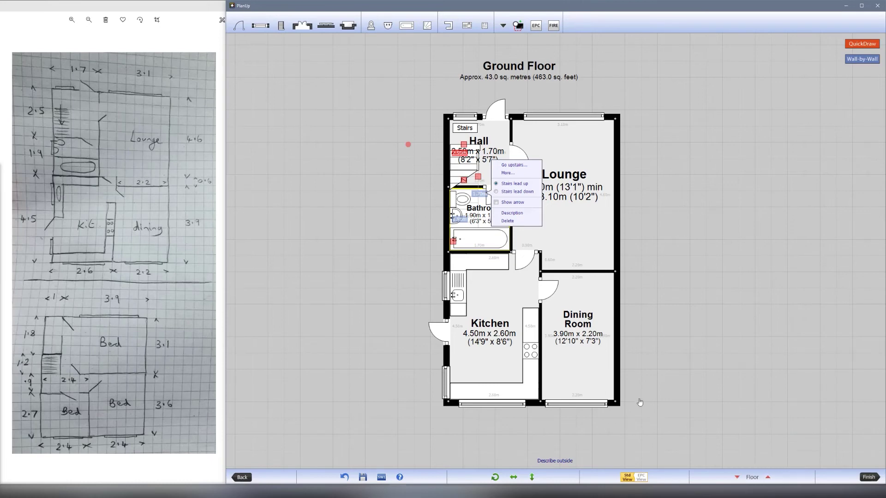
click(513, 165)
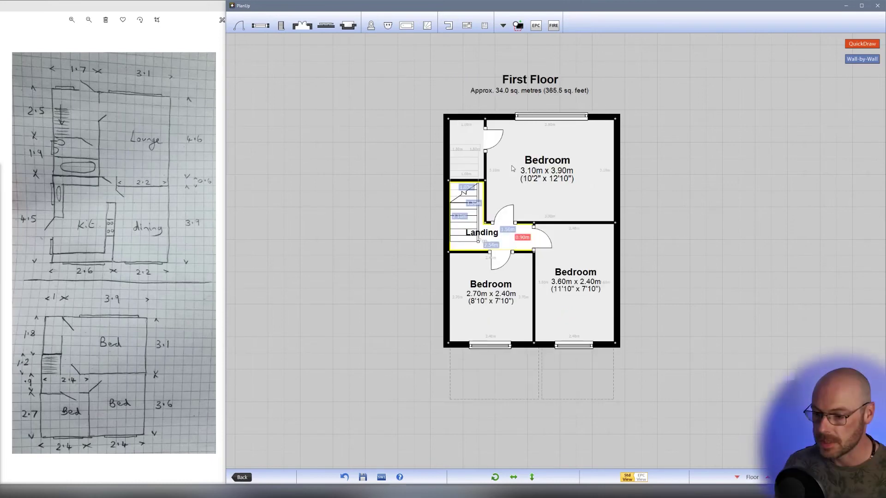
Shorten the first-floor staircase so it fits beside the Landing
click(472, 213)
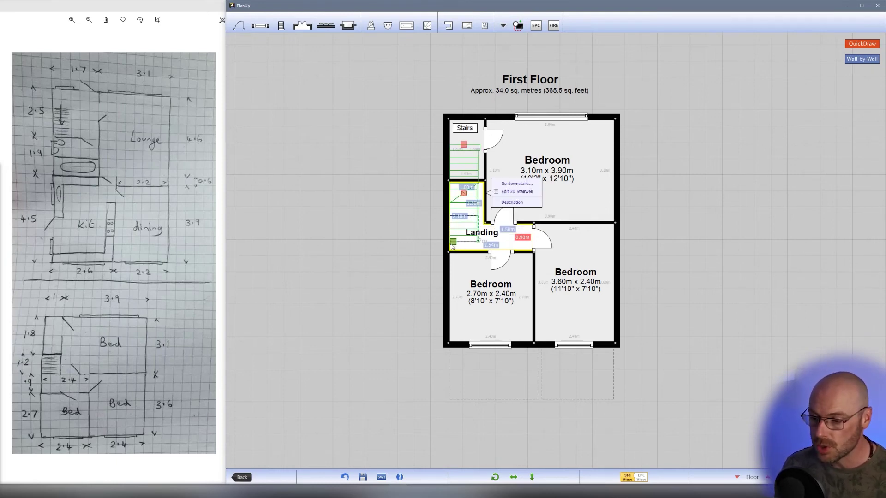
drag(453, 244, 454, 226)
click(491, 227)
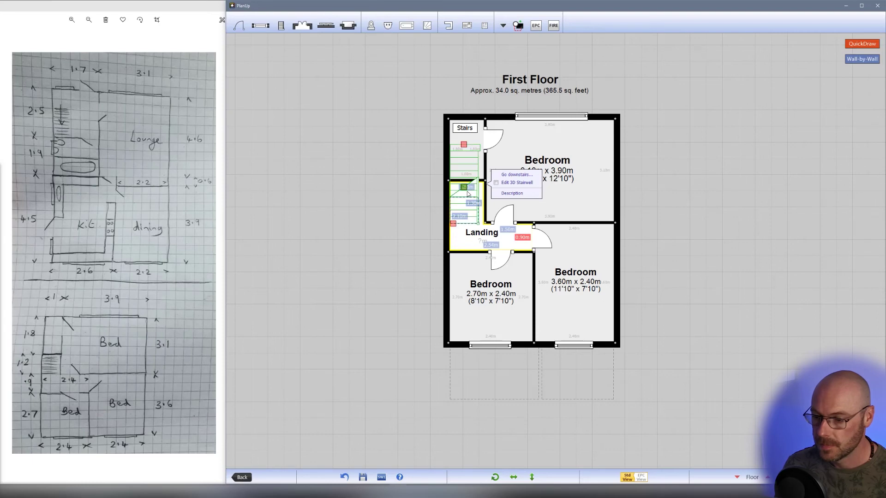
drag(463, 188, 463, 189)
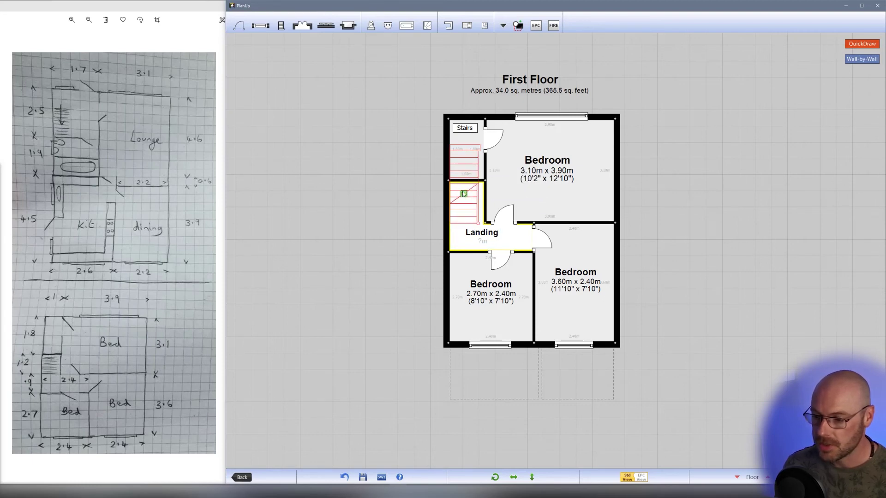
drag(463, 194, 463, 194)
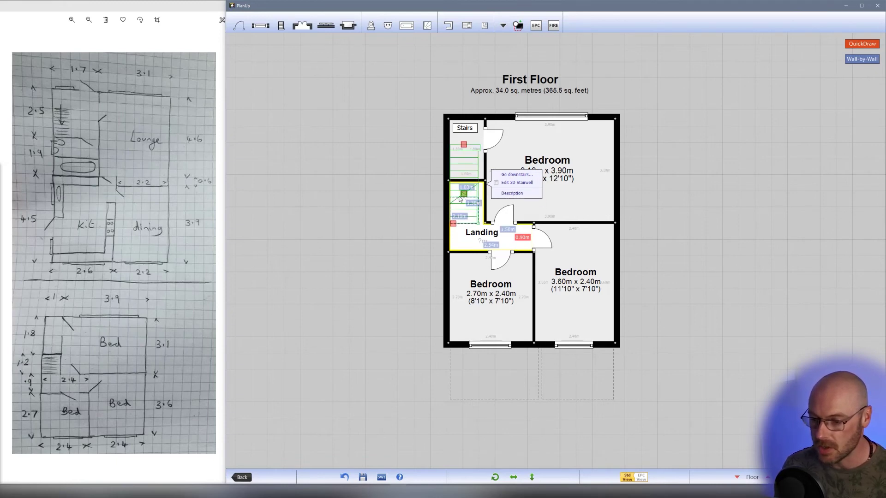
click(460, 246)
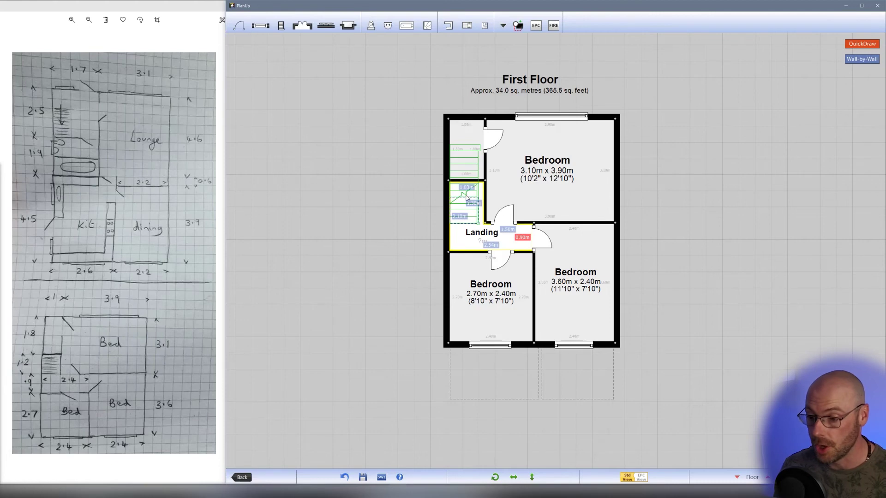
Check the ground-floor staircase in the Hall against it, then return to the First Floor
click(737, 477)
click(463, 180)
click(464, 180)
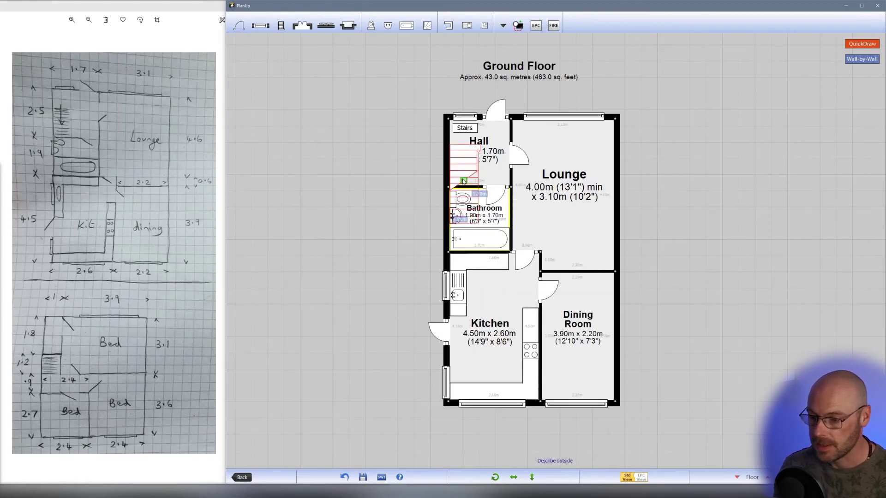
click(464, 176)
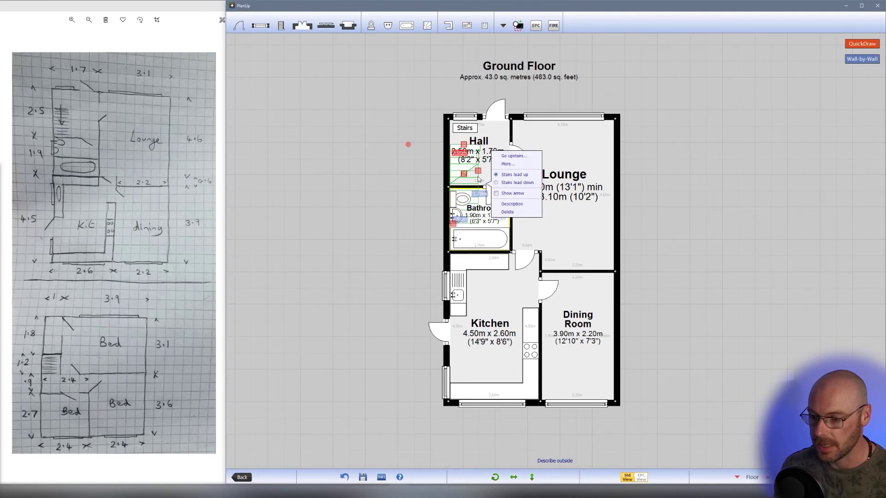
click(479, 173)
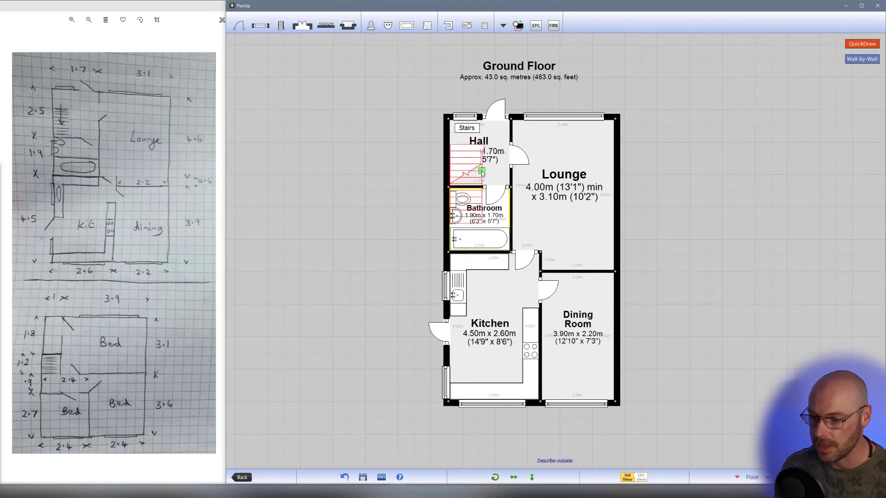
click(482, 174)
click(766, 478)
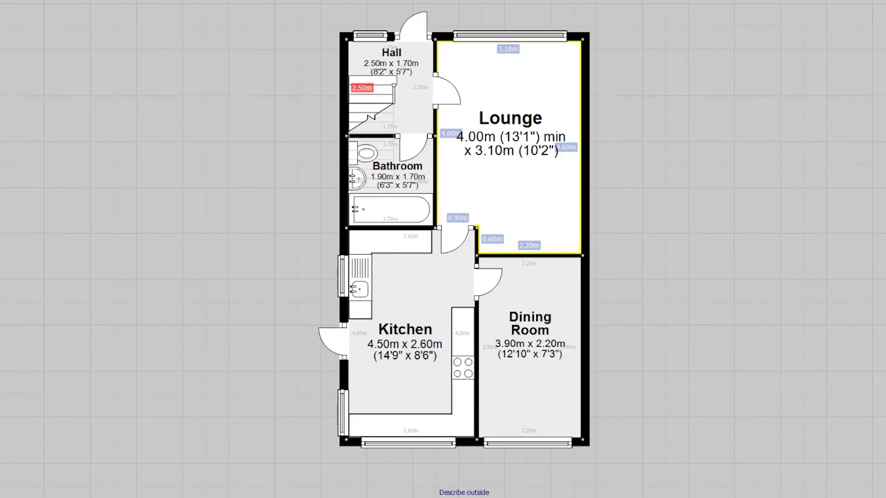
On the First Floor, extend both ends of the top bedroom's rear window across almost the whole wall
click(800, 496)
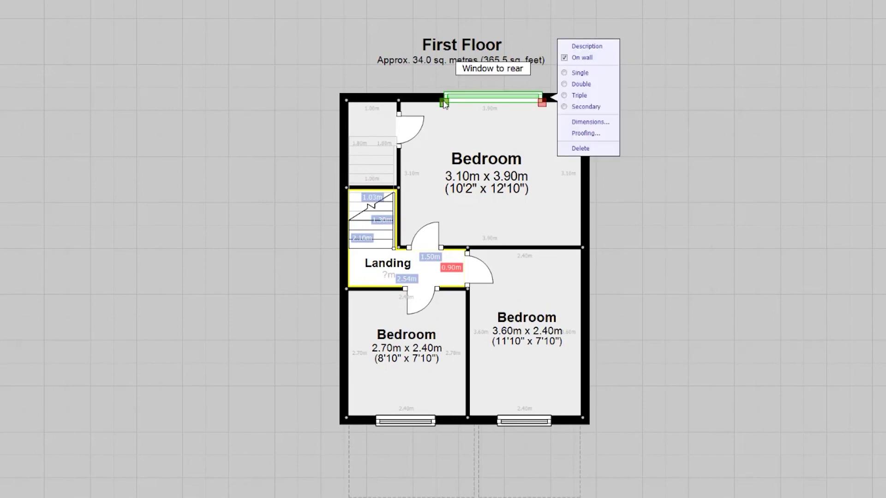
drag(444, 104, 426, 104)
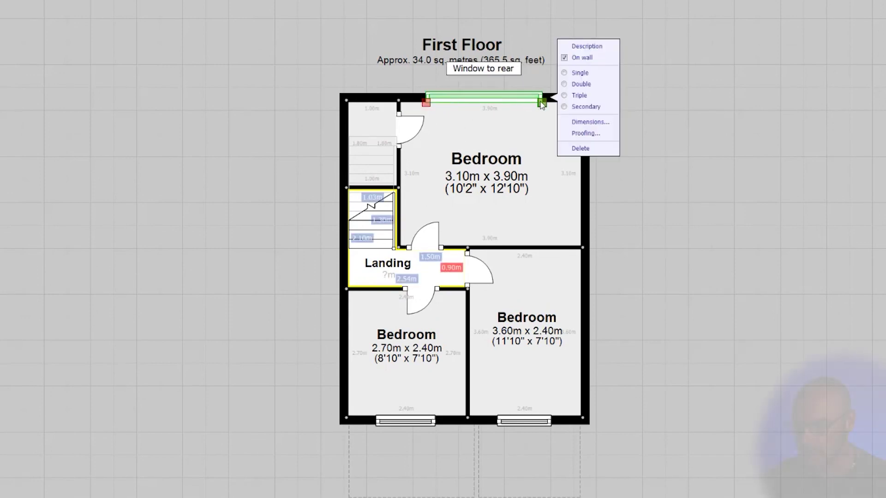
drag(542, 104, 557, 105)
click(520, 222)
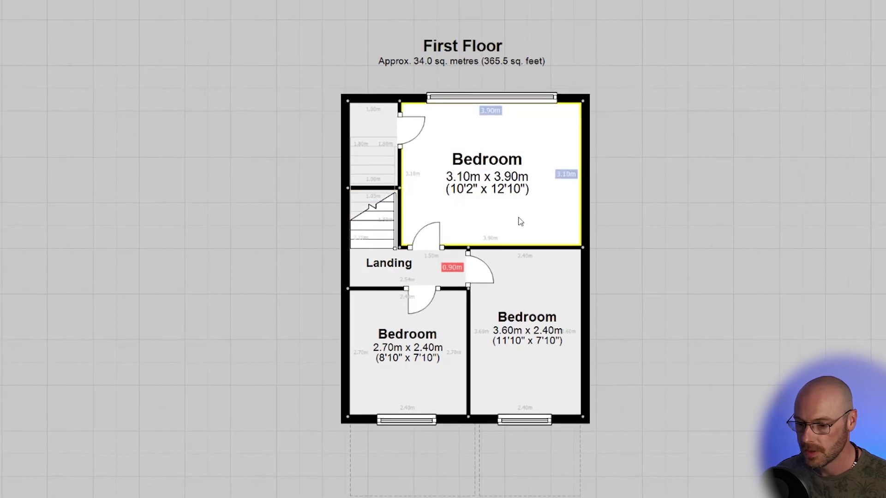
click(398, 270)
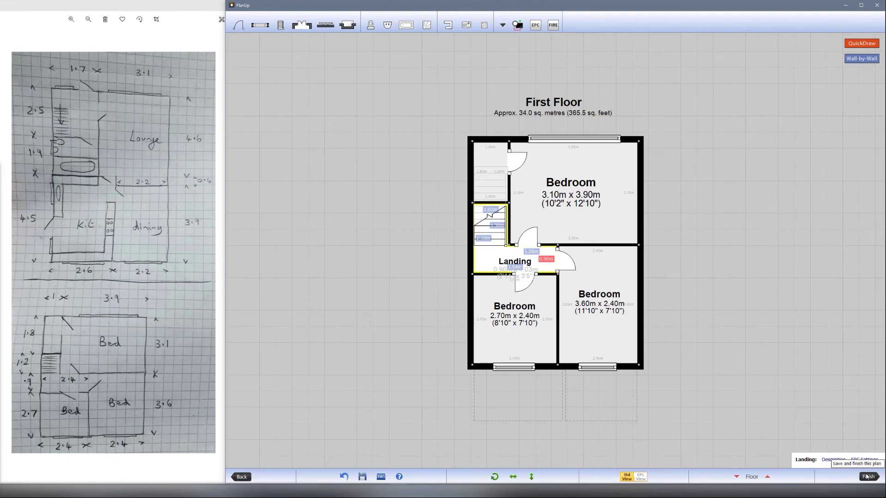
Finish and save the Example Plan, returning to its two-floor overview page
click(867, 478)
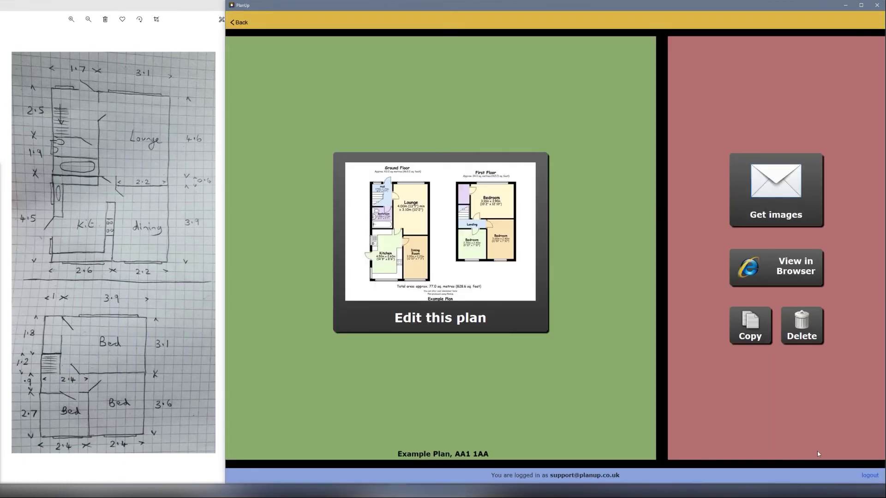